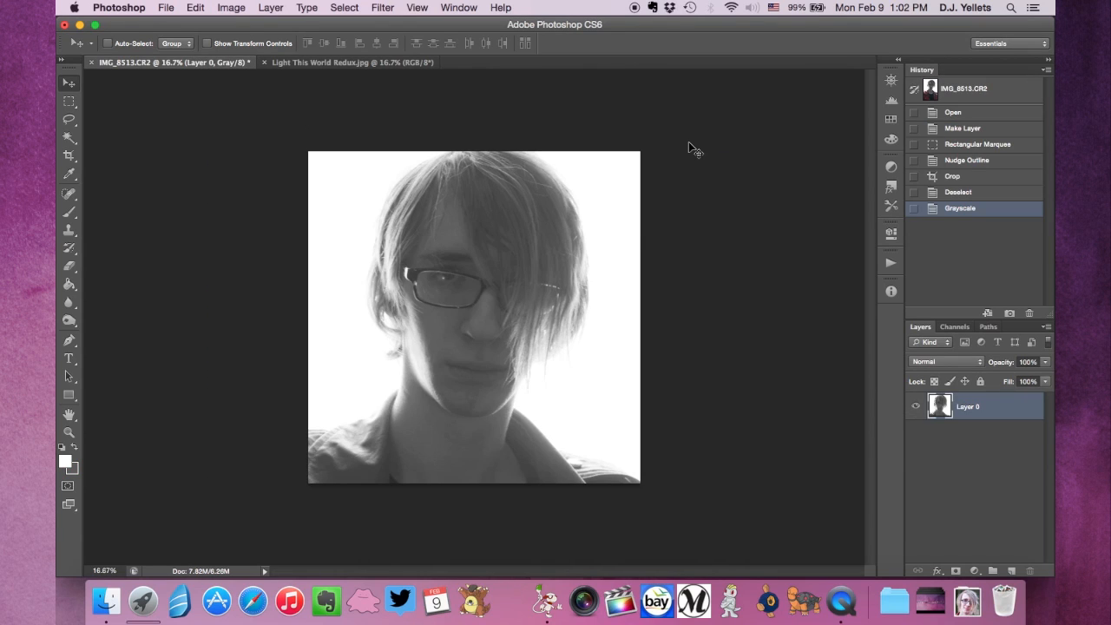
# Paste the copied waterfall photo as a new layer above the portrait and compare the two by switching its visibility.
pyautogui.press('super+v')
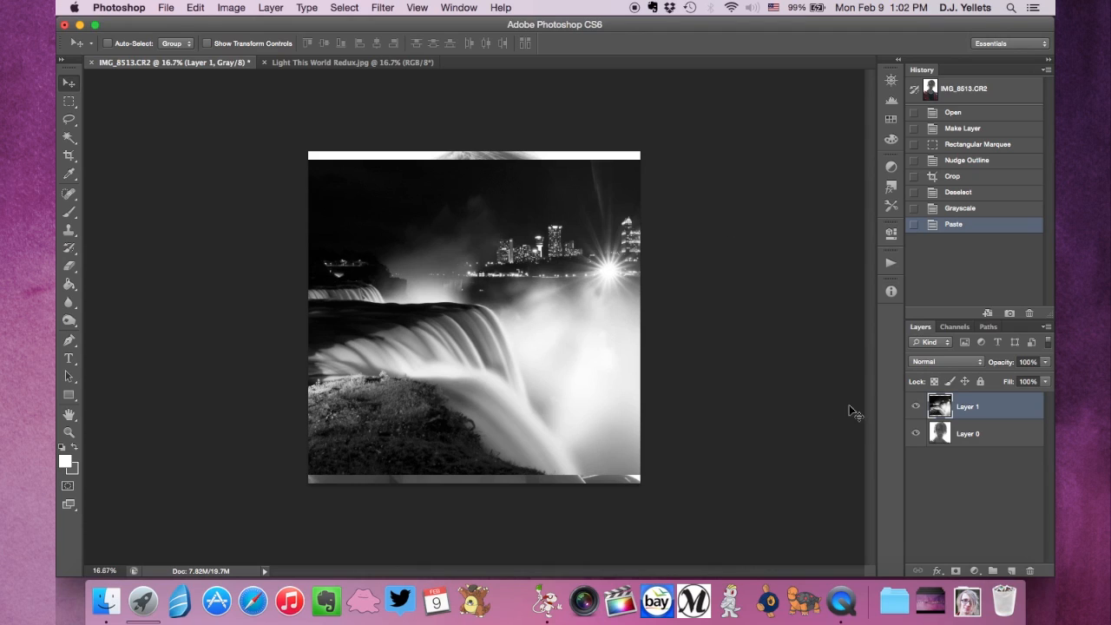
pyautogui.click(913, 407)
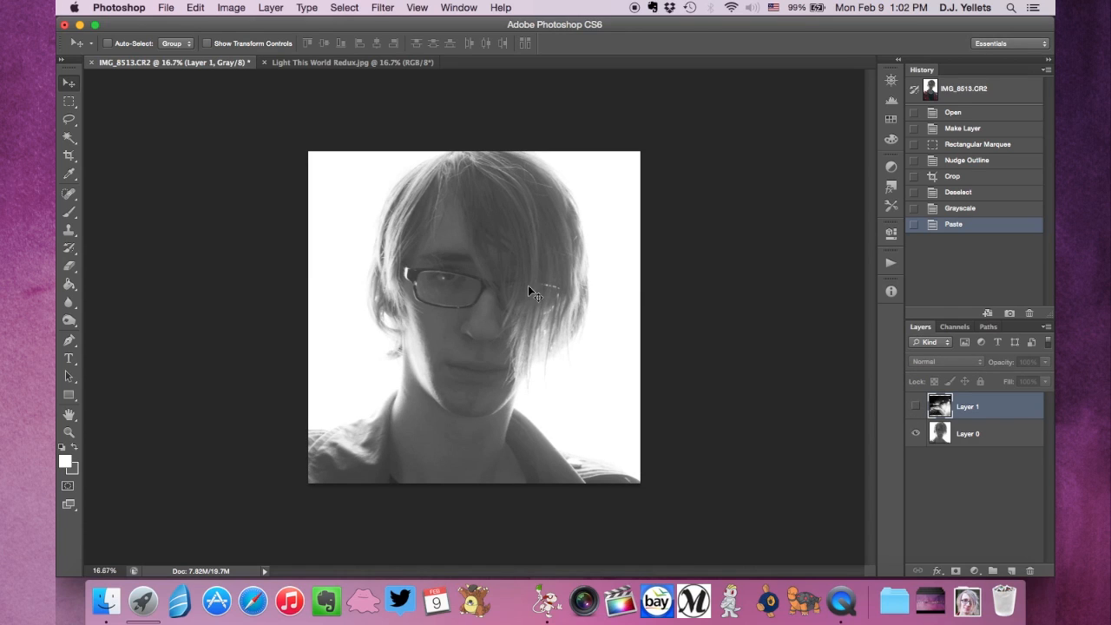
pyautogui.click(914, 406)
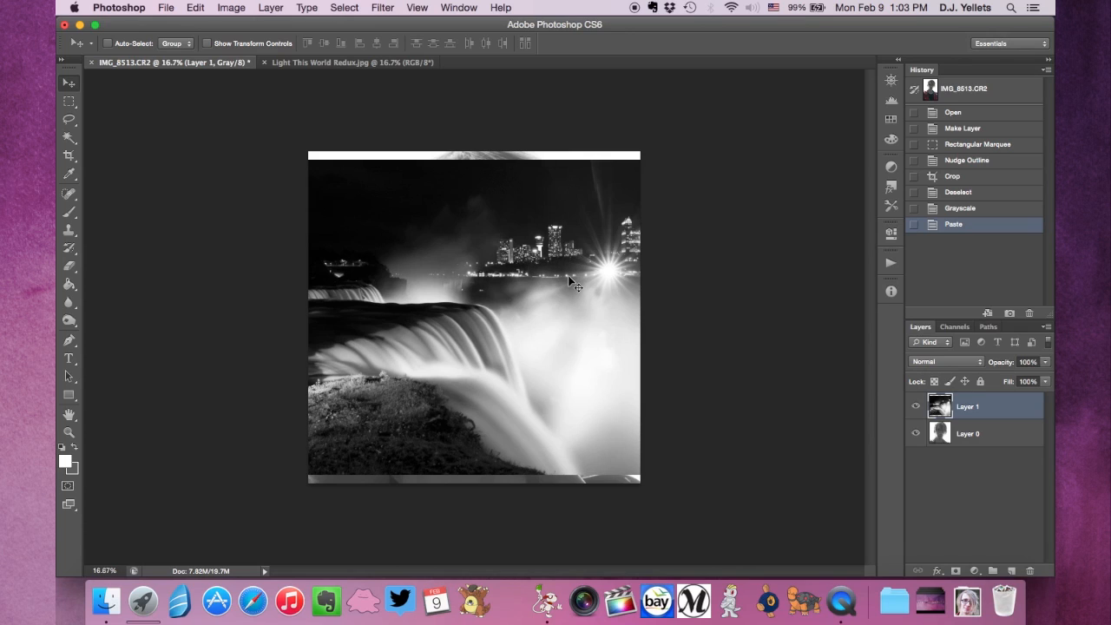
pyautogui.click(916, 406)
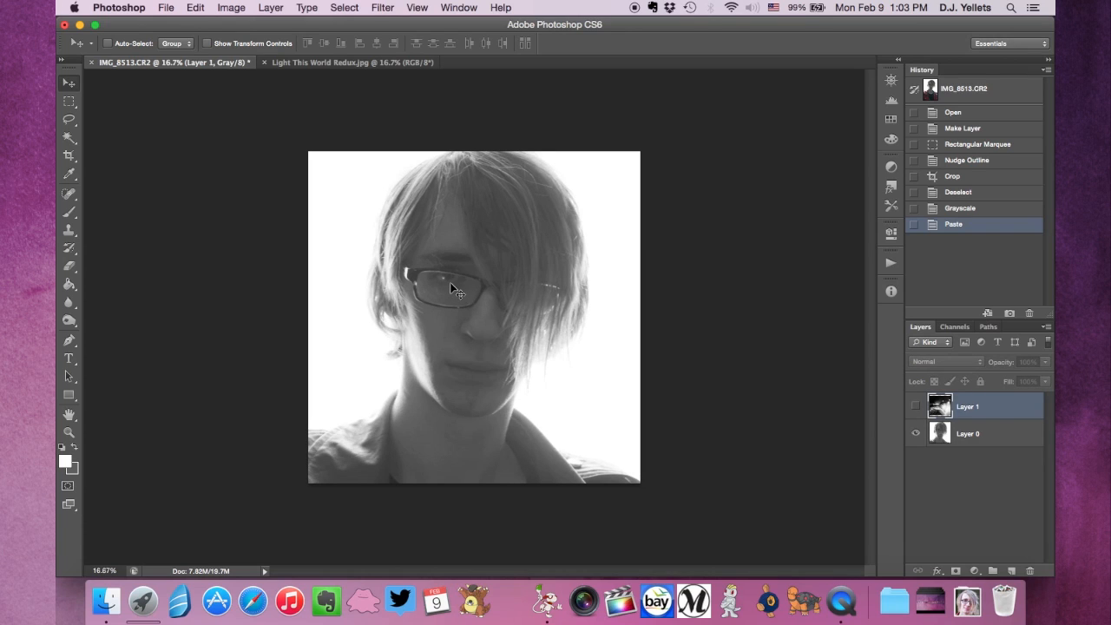
pyautogui.click(916, 406)
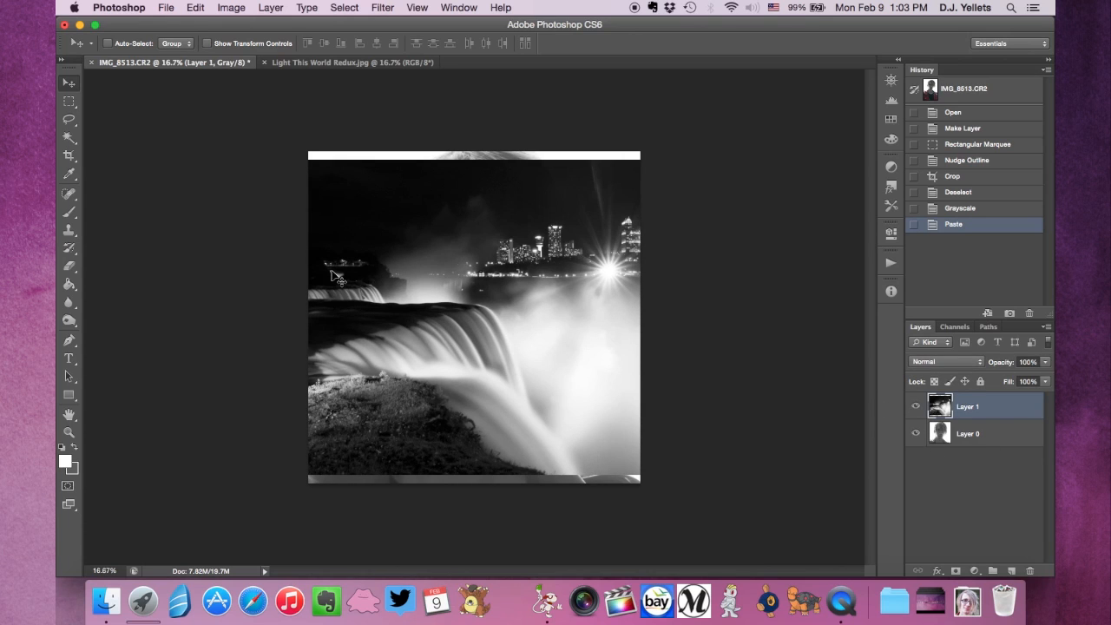
# Enlarge the waterfall layer to about 128% with Free Transform and lower its opacity to 48%.
pyautogui.click(195, 8)
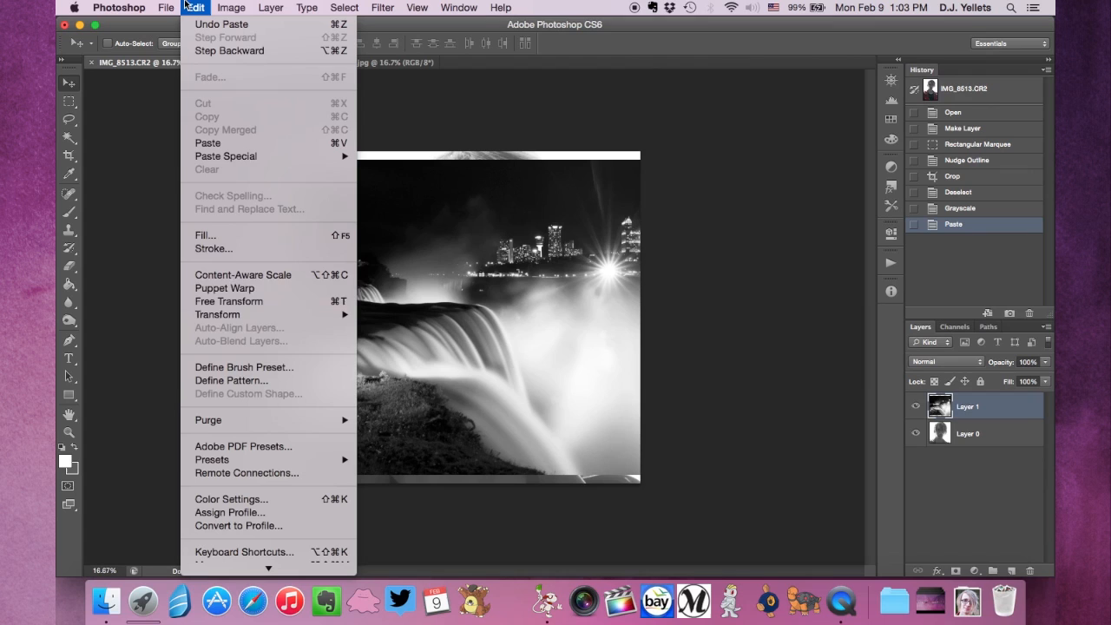
pyautogui.click(231, 302)
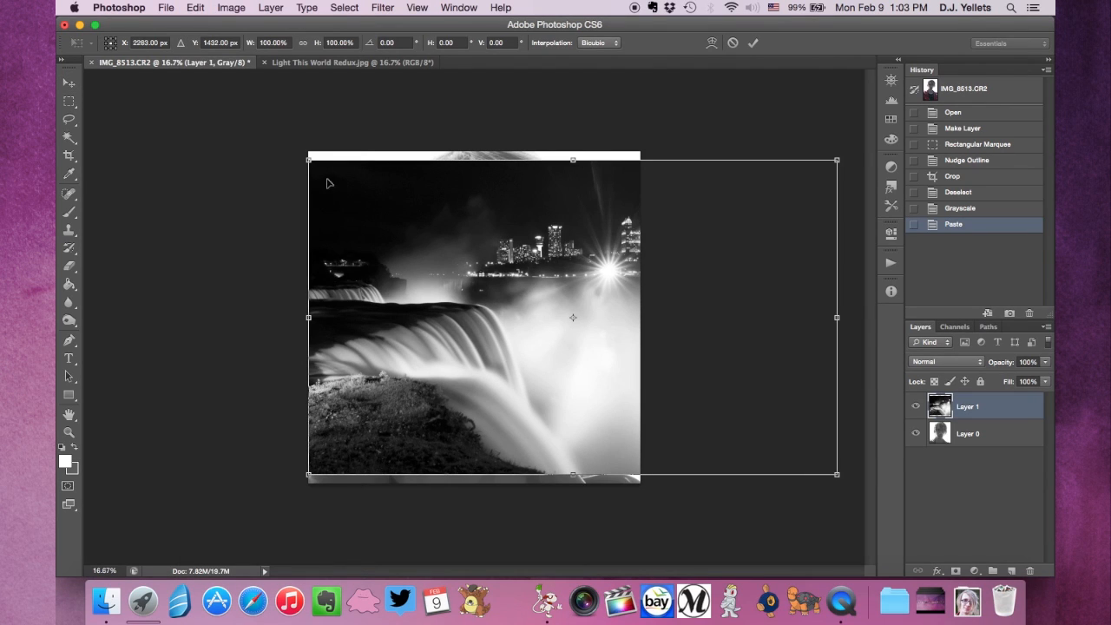
pyautogui.moveTo(308, 159); pyautogui.dragTo(146, 99)
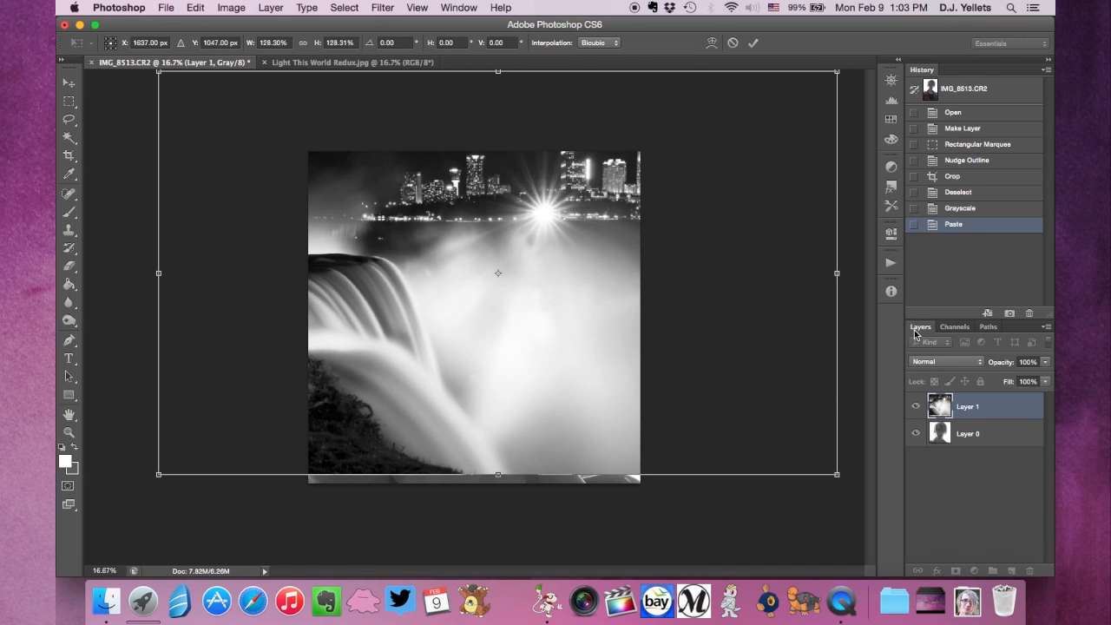
pyautogui.click(1044, 366)
pyautogui.click(1012, 375)
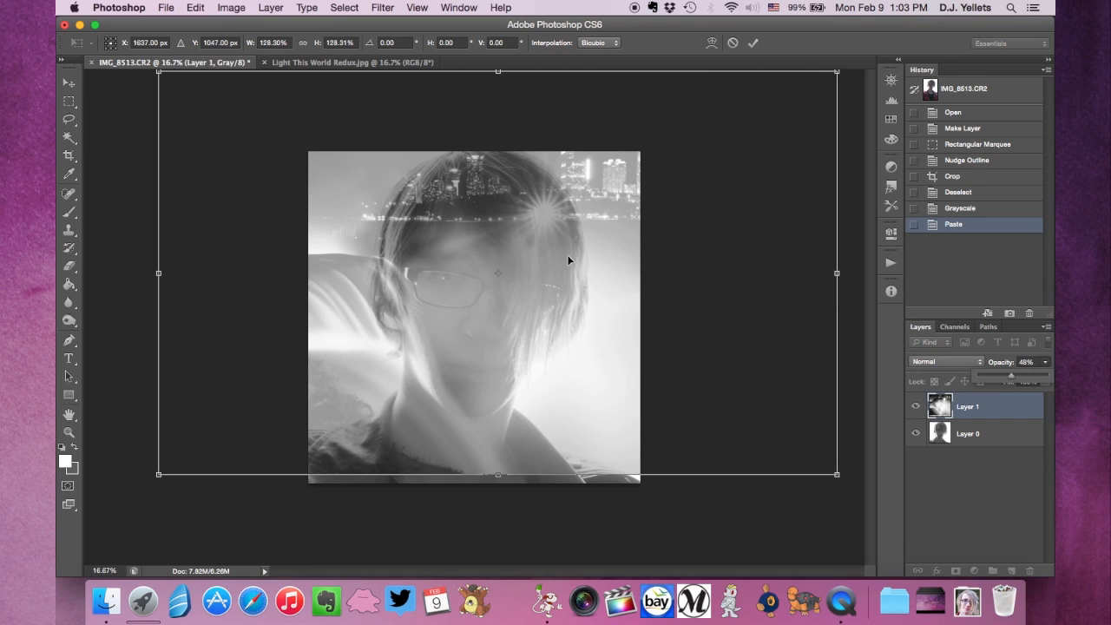
# Position the waterfall layer's starburst over the hair-covered eye, scaling the layer to about 133% and rotating it about 1.6°.
pyautogui.moveTo(563, 240); pyautogui.dragTo(550, 304)
pyautogui.moveTo(838, 117); pyautogui.dragTo(854, 130)
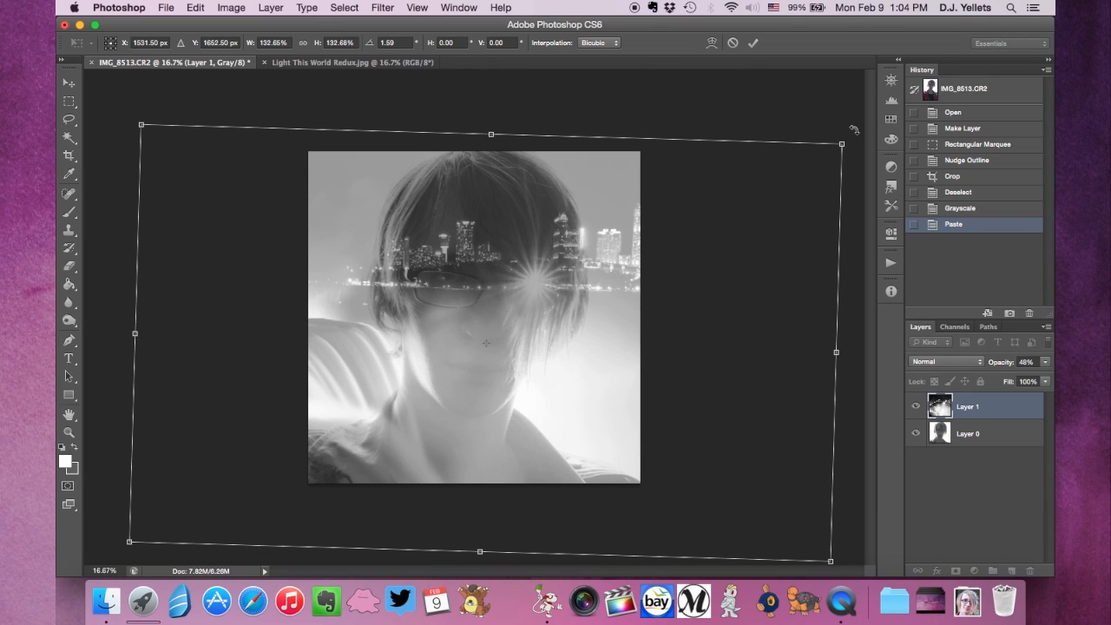
pyautogui.press('Return')
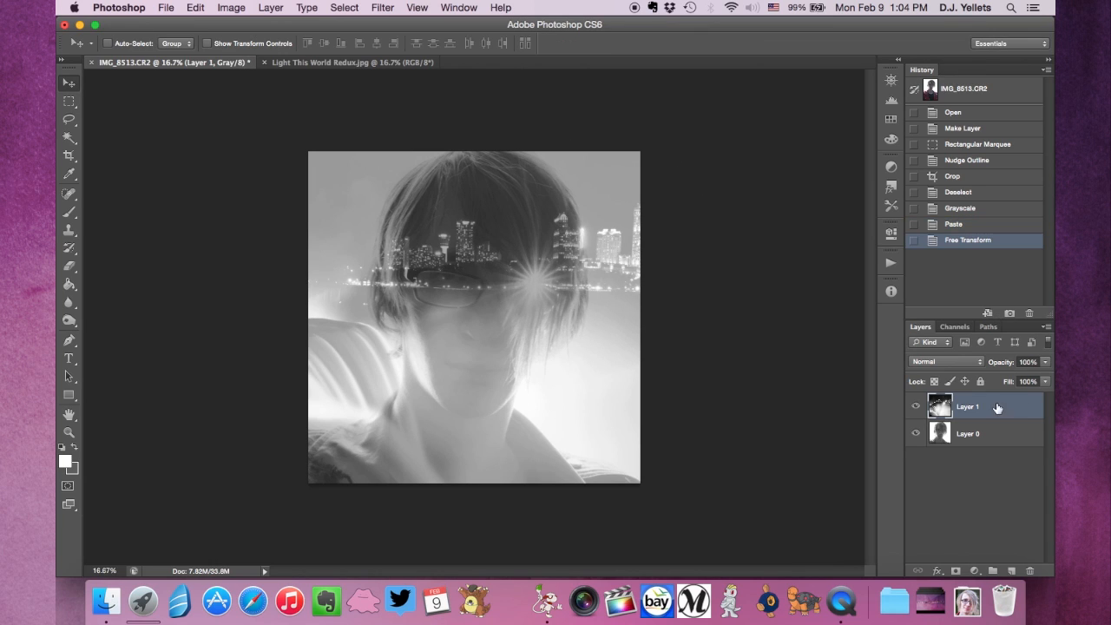
# Restore the waterfall layer's opacity to 100% and move it beneath the portrait layer.
pyautogui.press('4')
pyautogui.press('8')
pyautogui.click(1040, 363)
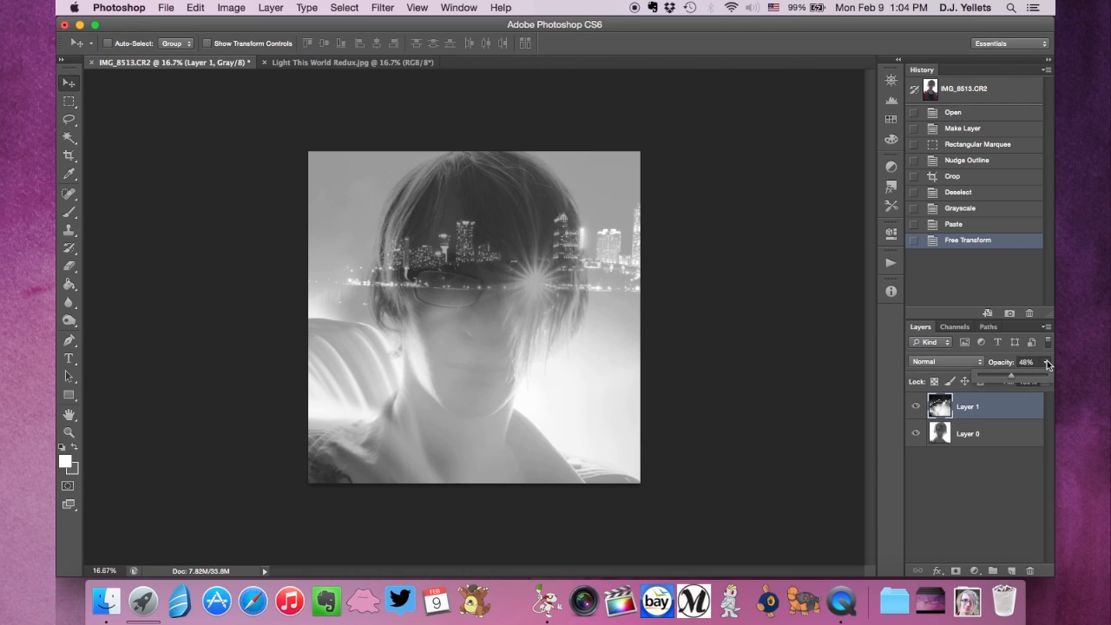
pyautogui.moveTo(1010, 374); pyautogui.dragTo(1049, 375)
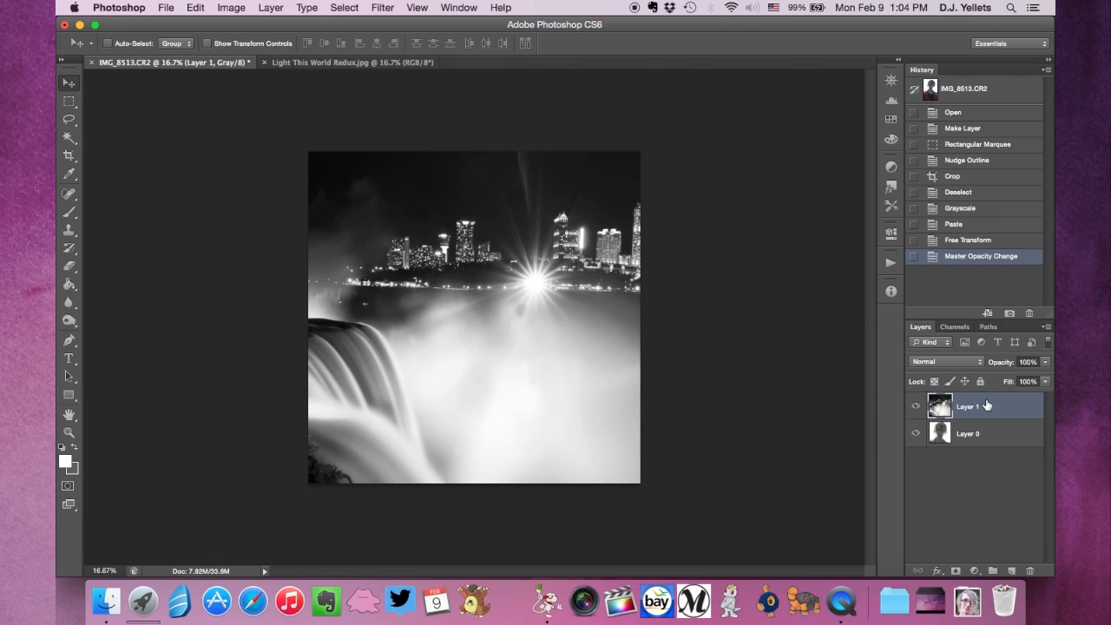
pyautogui.moveTo(977, 405); pyautogui.dragTo(973, 450)
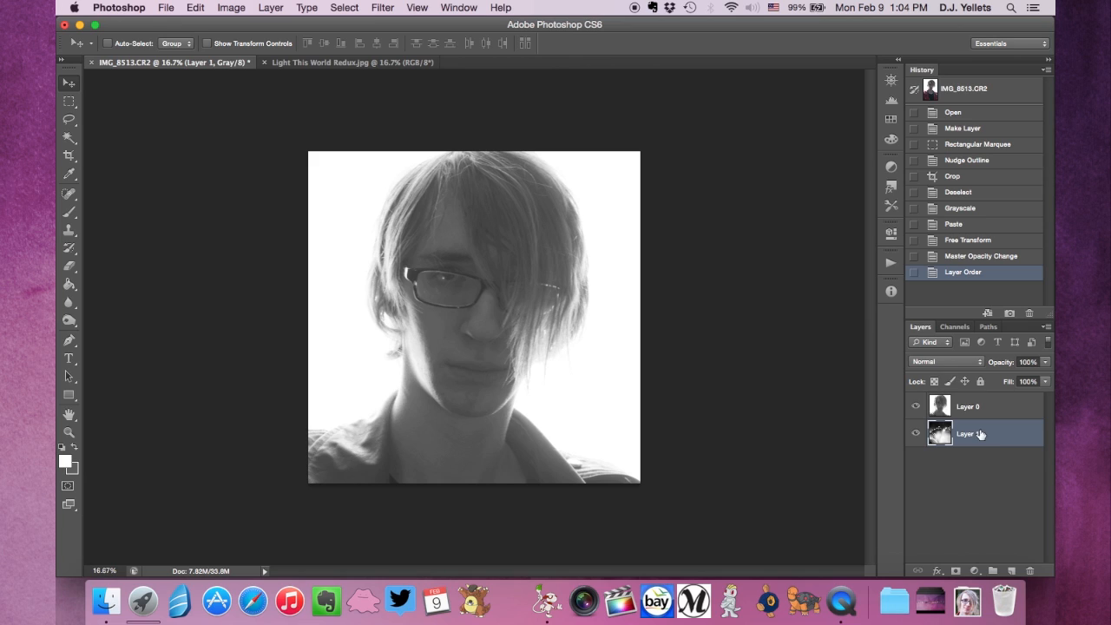
# Set the portrait layer's blend mode to Lighten.
pyautogui.click(971, 409)
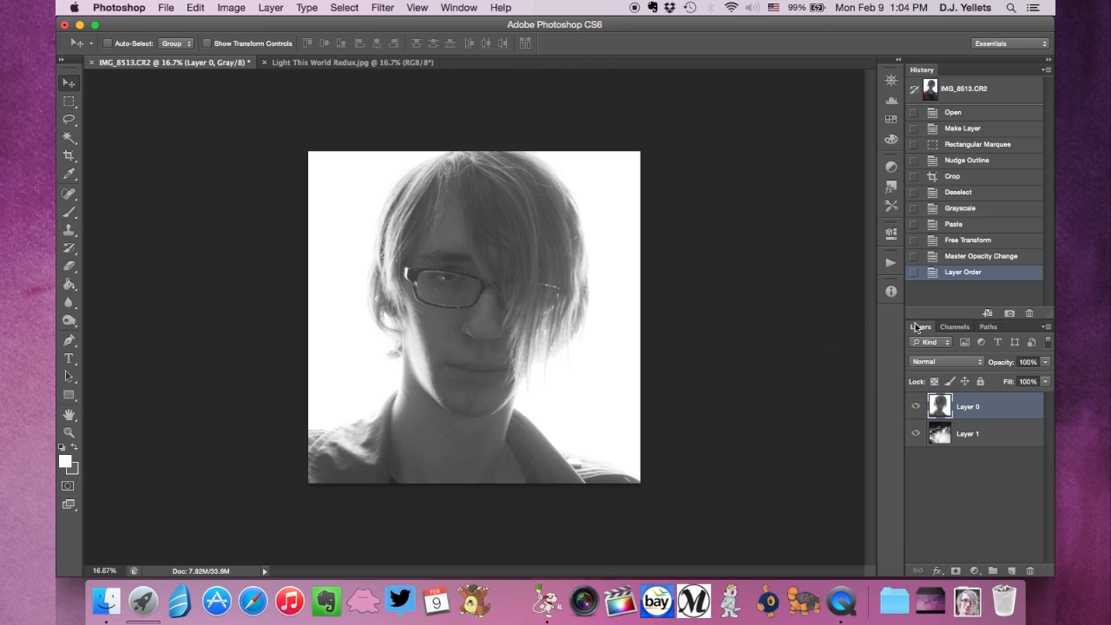
pyautogui.click(949, 364)
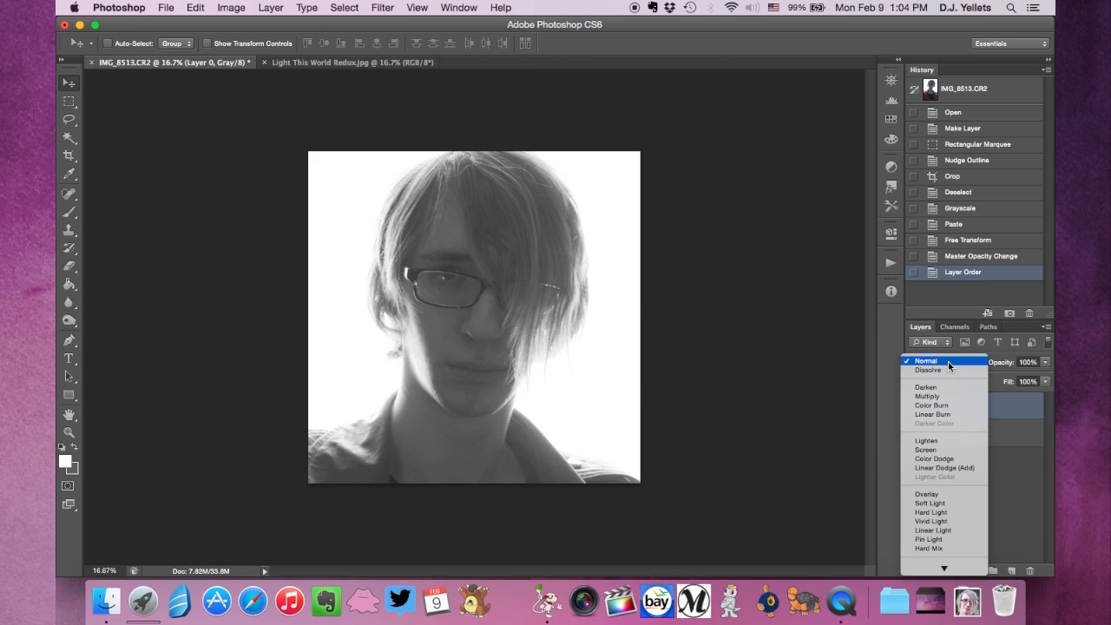
pyautogui.scroll(-3, 946, 404)
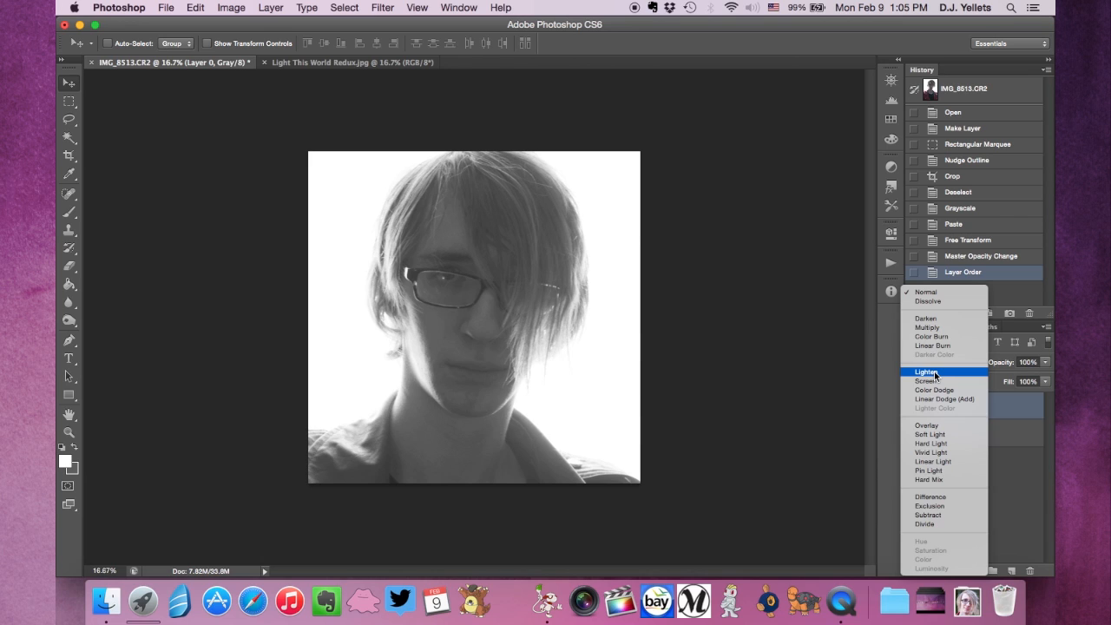
pyautogui.click(927, 372)
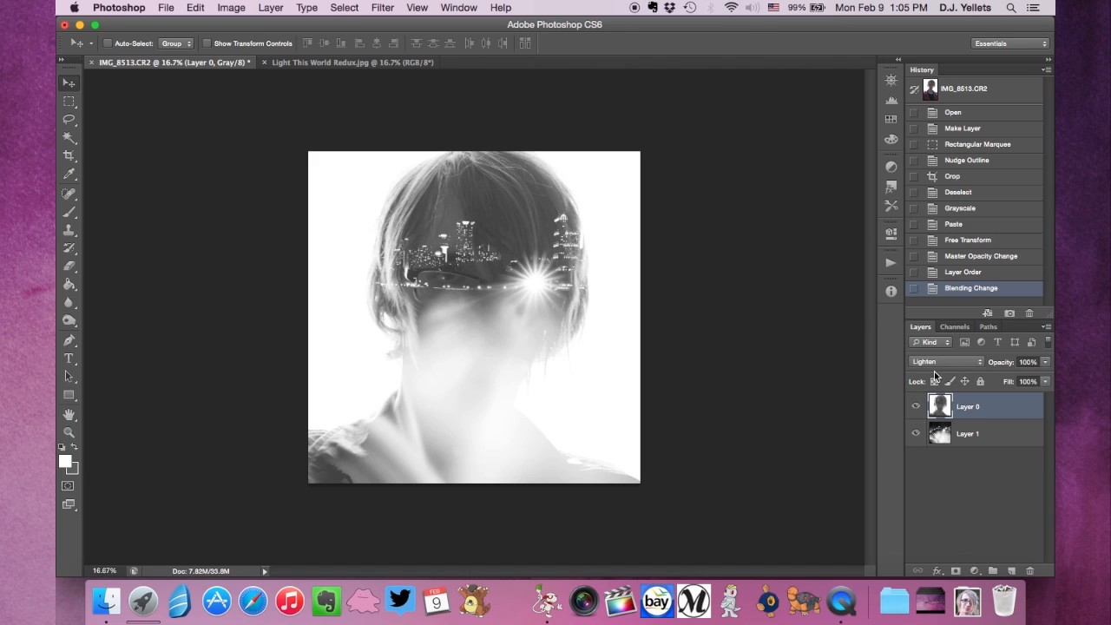
pyautogui.click(936, 364)
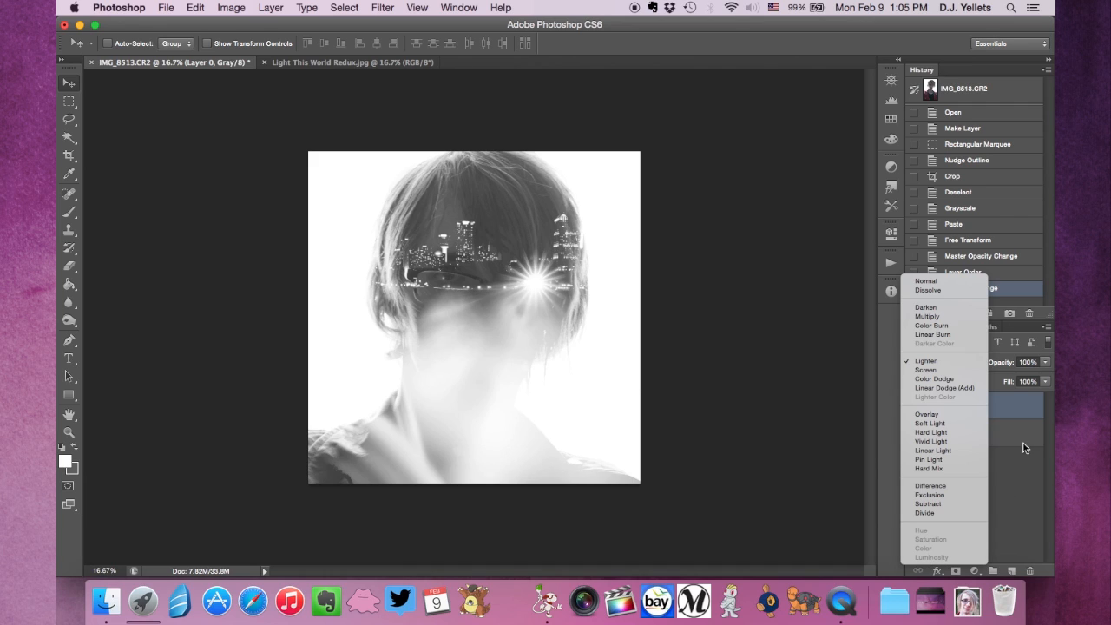
pyautogui.click(1011, 404)
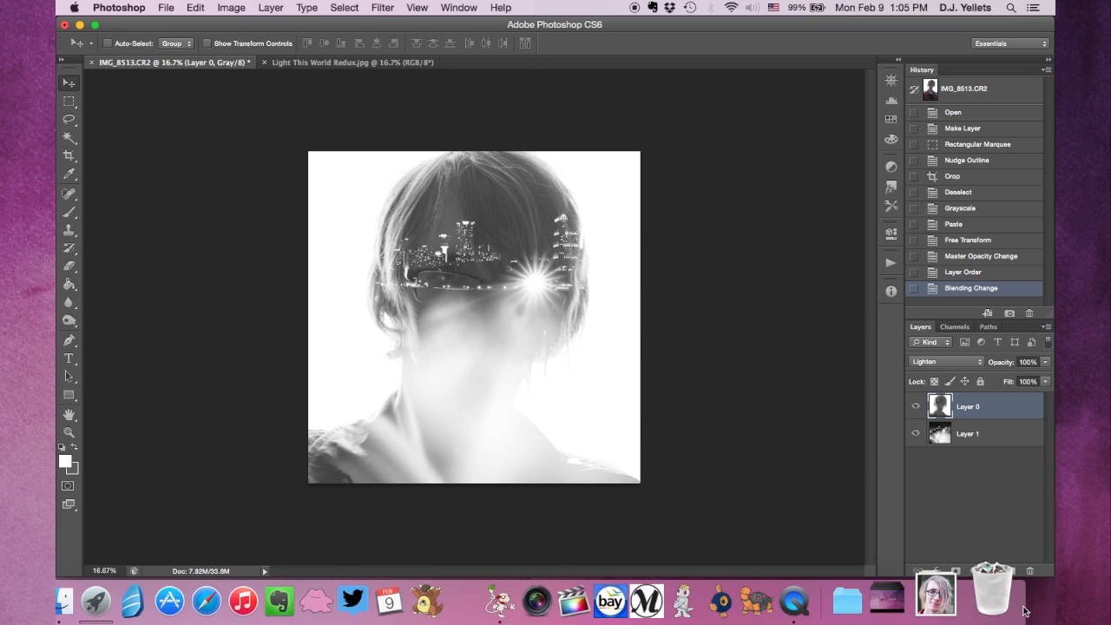
# Add a layer mask to the portrait layer and prepare the Brush tool with black and a size of 800.
pyautogui.click(956, 571)
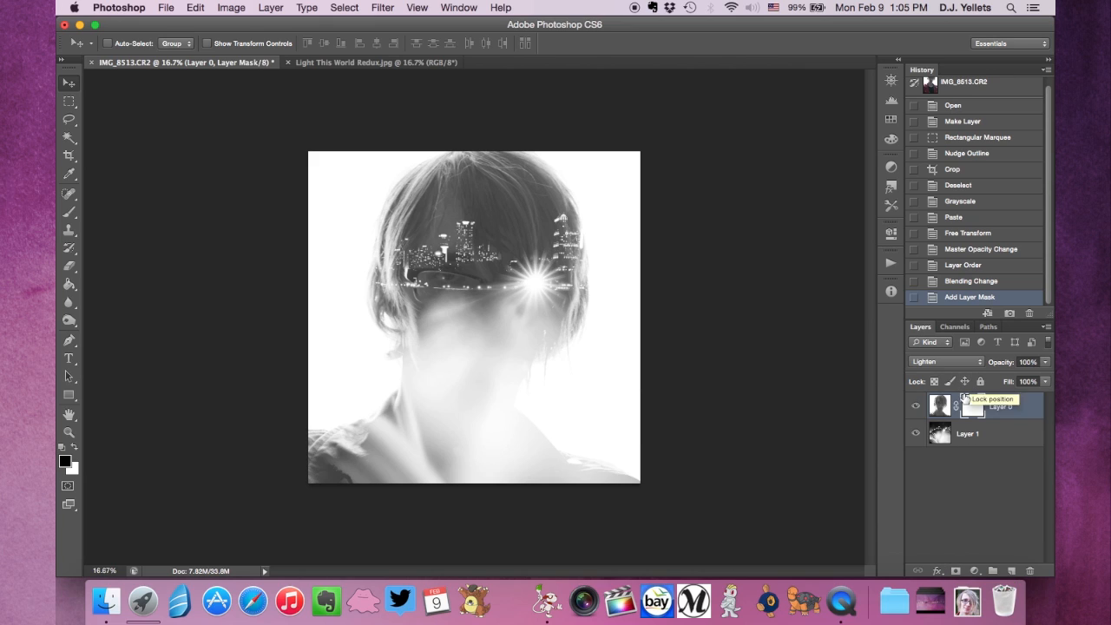
pyautogui.click(69, 212)
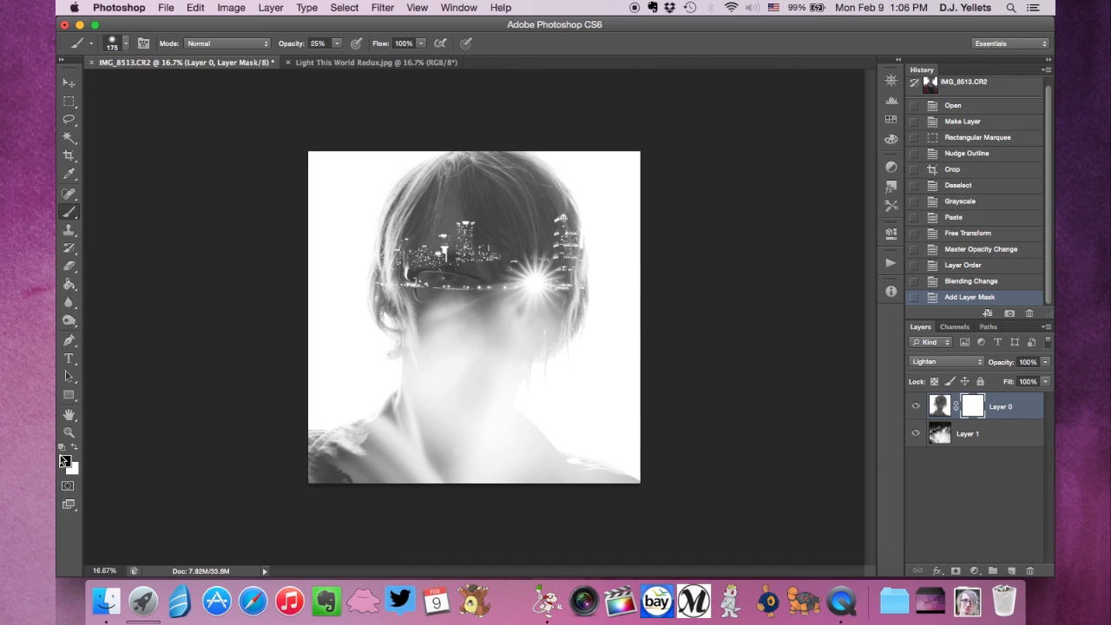
pyautogui.press(']')
pyautogui.press(']')
pyautogui.press(']')
pyautogui.press(']')
pyautogui.press(']')
pyautogui.press(']')
pyautogui.press(']')
pyautogui.press(']')
# Undo a trial stroke, set the brush opacity to 100%, and mask out the jacket detail on both shoulders.
pyautogui.moveTo(351, 465)
pyautogui.mouseDown()
pyautogui.moveTo(319, 469)
pyautogui.moveTo(411, 476)
pyautogui.mouseUp()
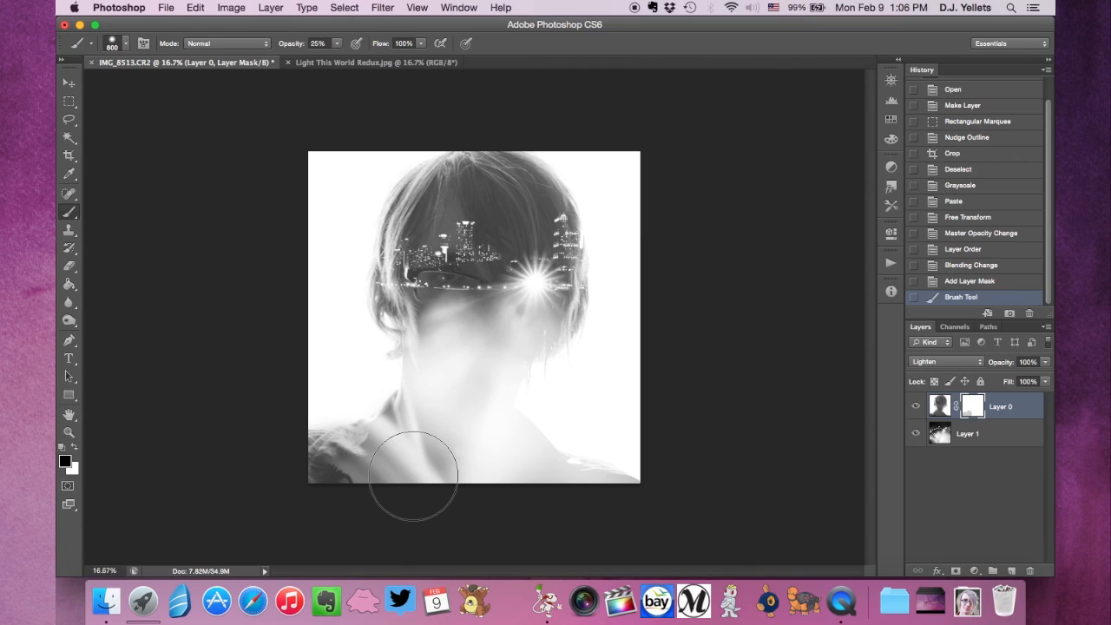
pyautogui.press('super+z')
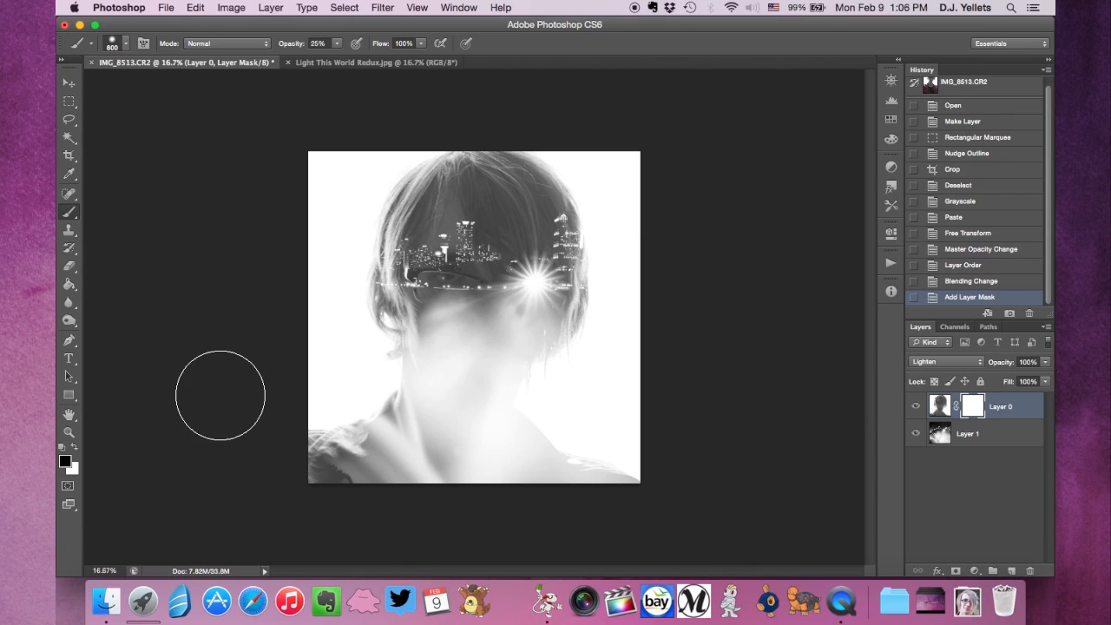
pyautogui.click(340, 48)
pyautogui.moveTo(353, 61); pyautogui.dragTo(417, 59)
pyautogui.moveTo(422, 431)
pyautogui.mouseDown()
pyautogui.moveTo(341, 478)
pyautogui.moveTo(350, 486)
pyautogui.moveTo(367, 466)
pyautogui.moveTo(318, 477)
pyautogui.moveTo(408, 472)
pyautogui.moveTo(409, 428)
pyautogui.moveTo(341, 492)
pyautogui.moveTo(322, 489)
pyautogui.moveTo(334, 486)
pyautogui.mouseUp()
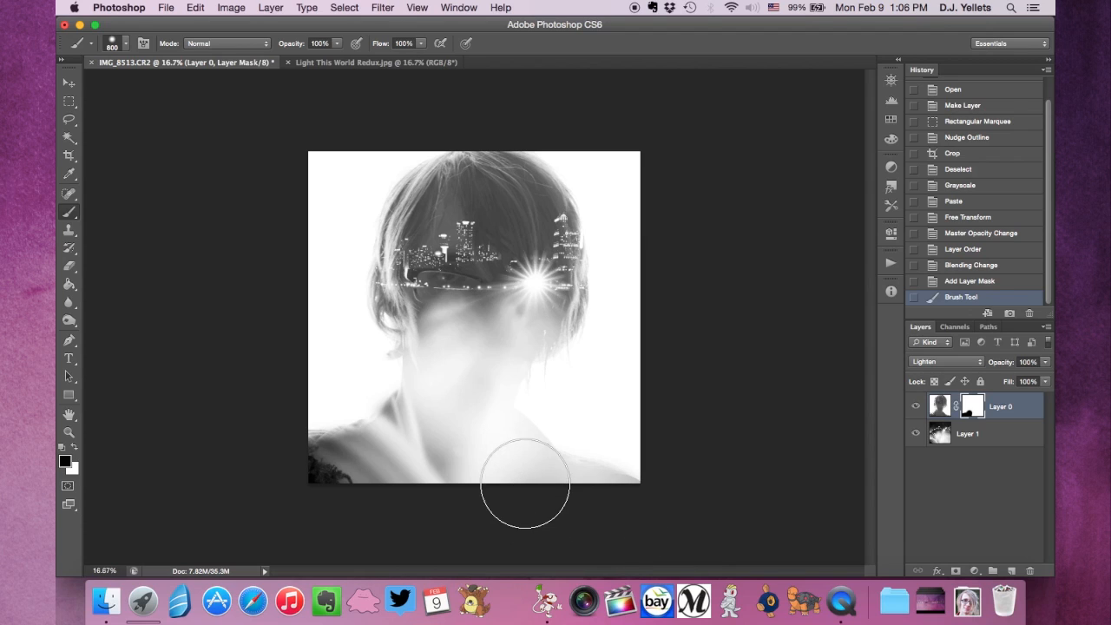
pyautogui.moveTo(526, 486); pyautogui.dragTo(531, 496)
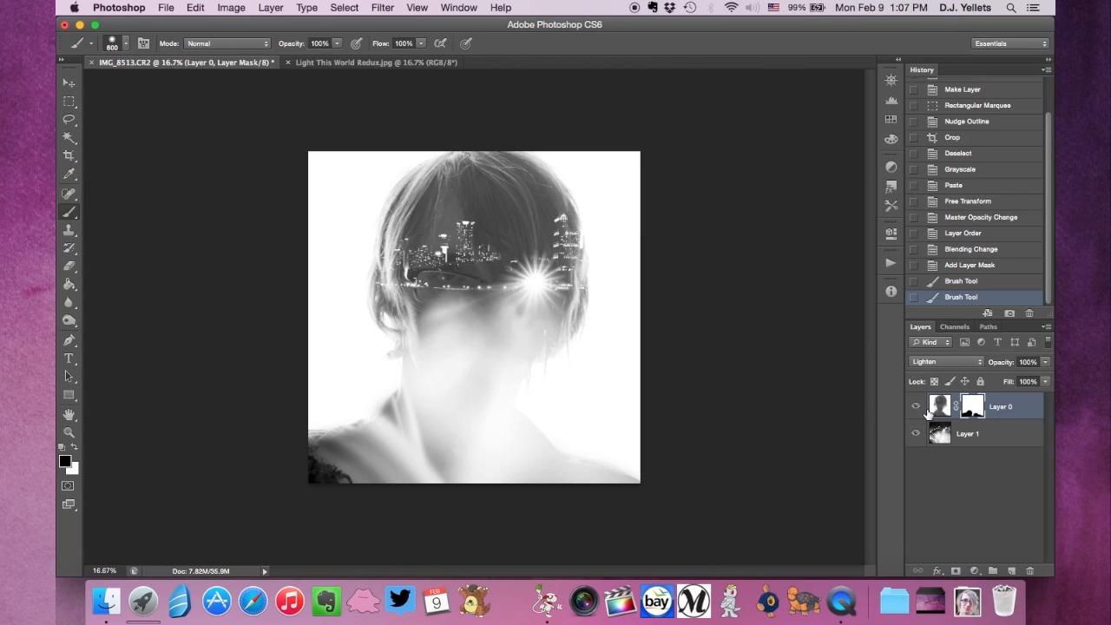
# Enlarge the waterfall layer to about 108% with Free Transform, keeping the starburst over the covered eye.
pyautogui.click(942, 438)
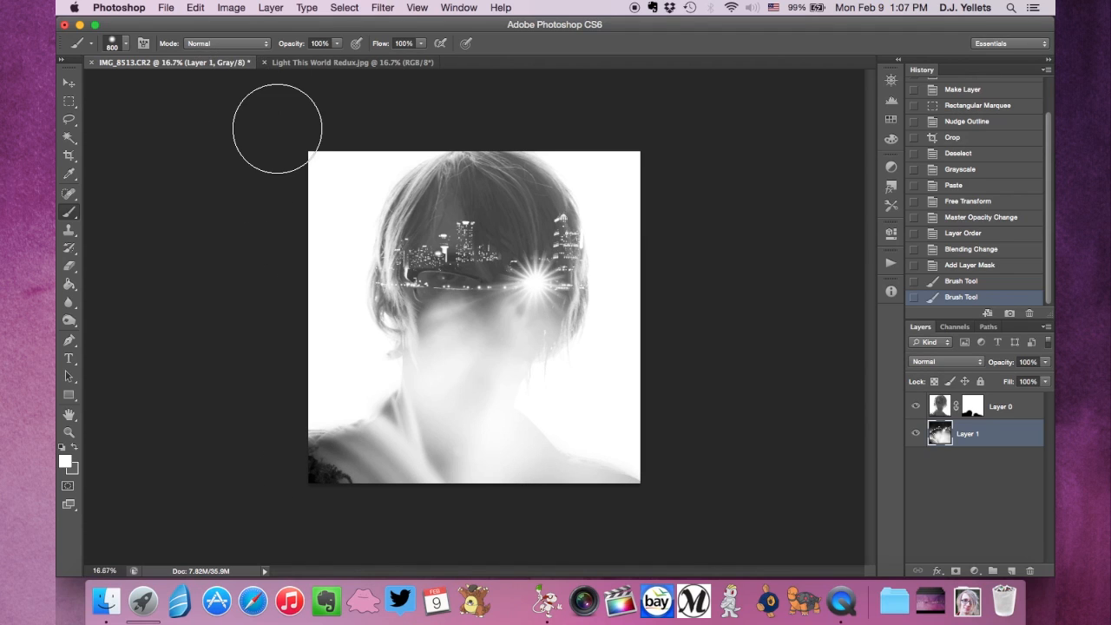
pyautogui.click(192, 7)
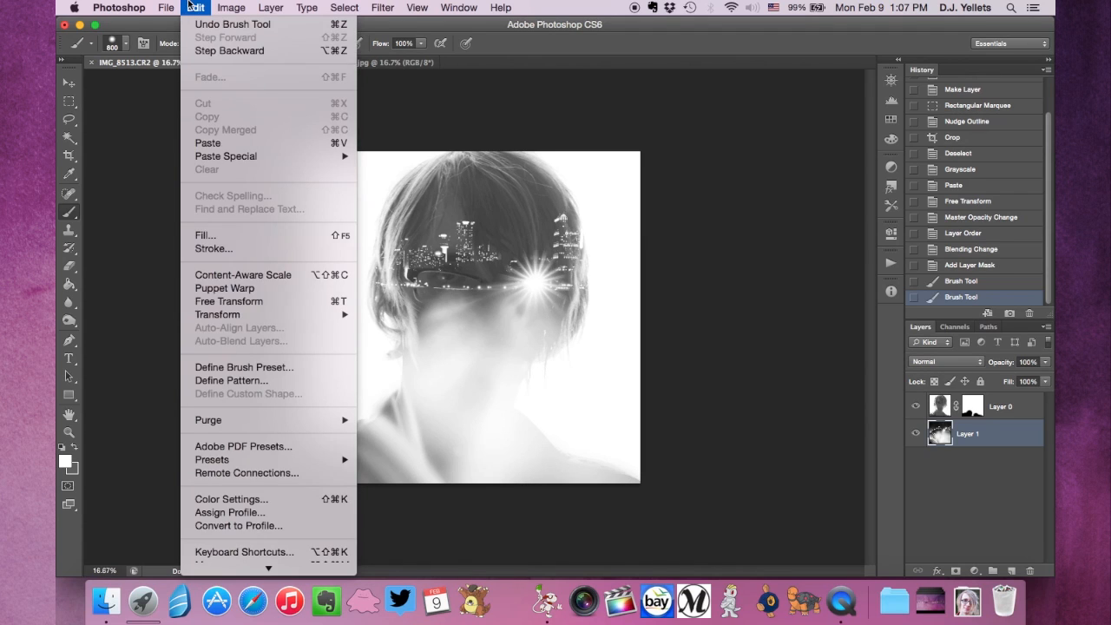
pyautogui.click(226, 301)
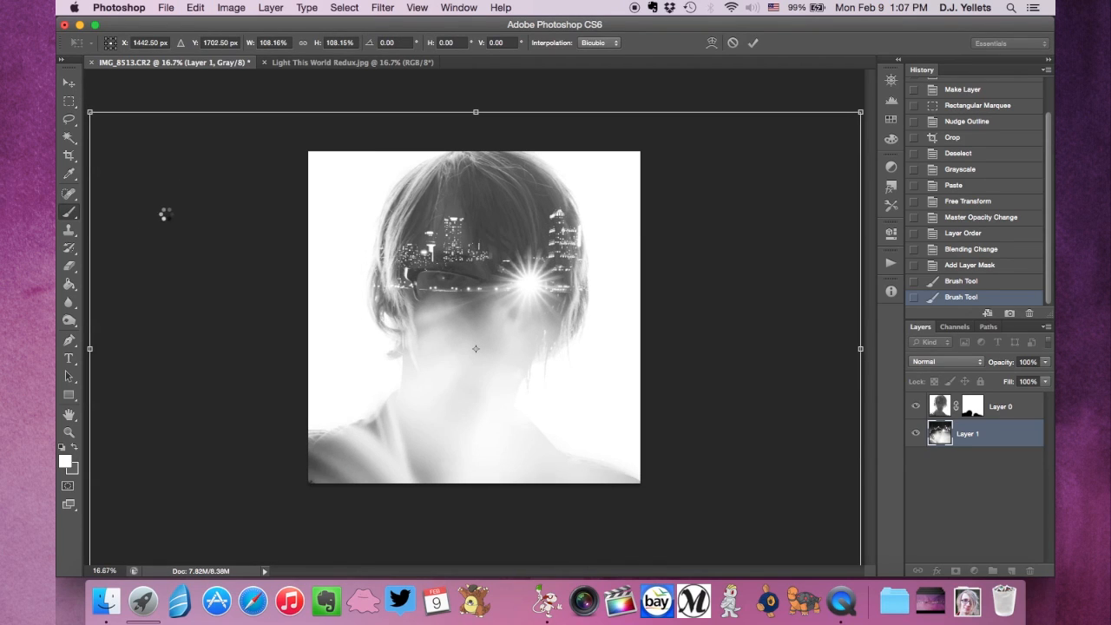
pyautogui.press('Return')
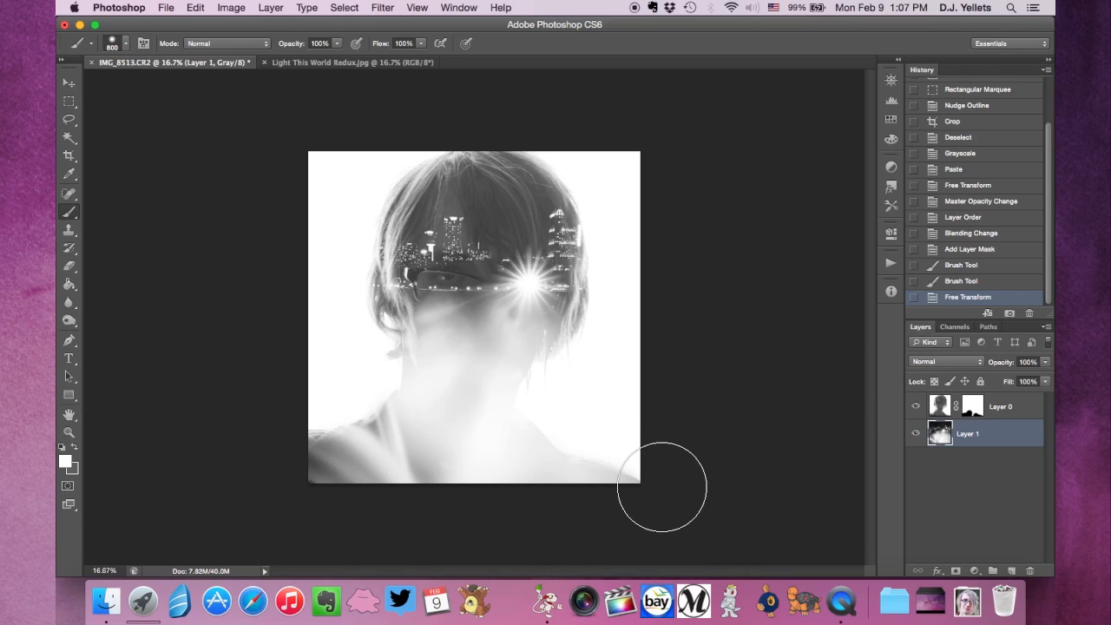
# Copy the lower-left part of the waterfall layer with a rectangular selection and paste it as a new layer.
pyautogui.click(69, 103)
pyautogui.moveTo(247, 349); pyautogui.dragTo(471, 612)
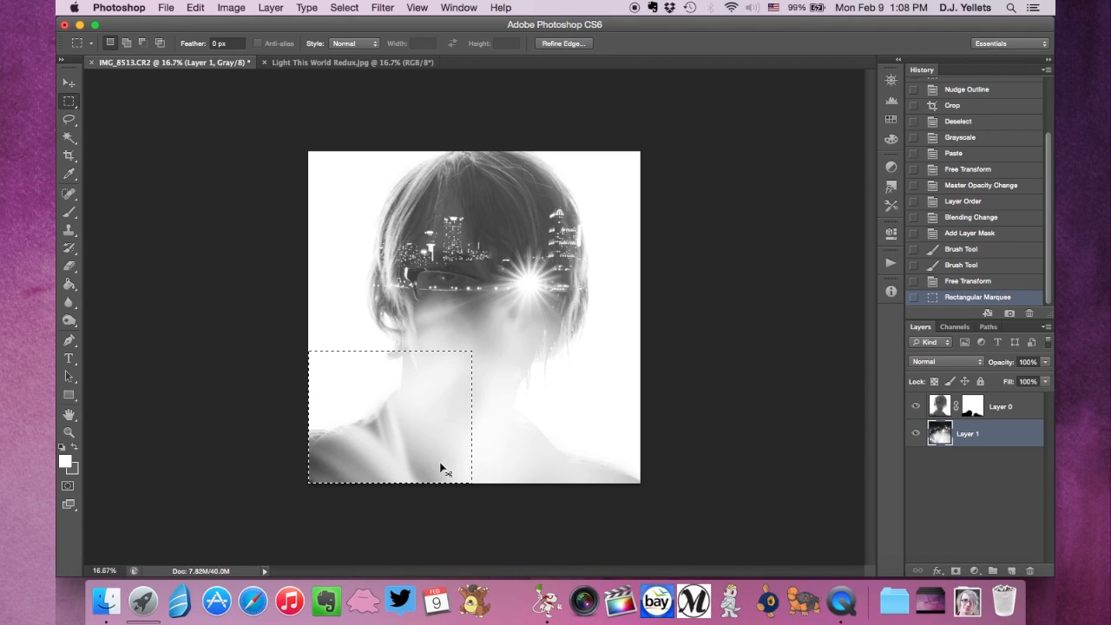
pyautogui.press('super+c')
pyautogui.press('super+v')
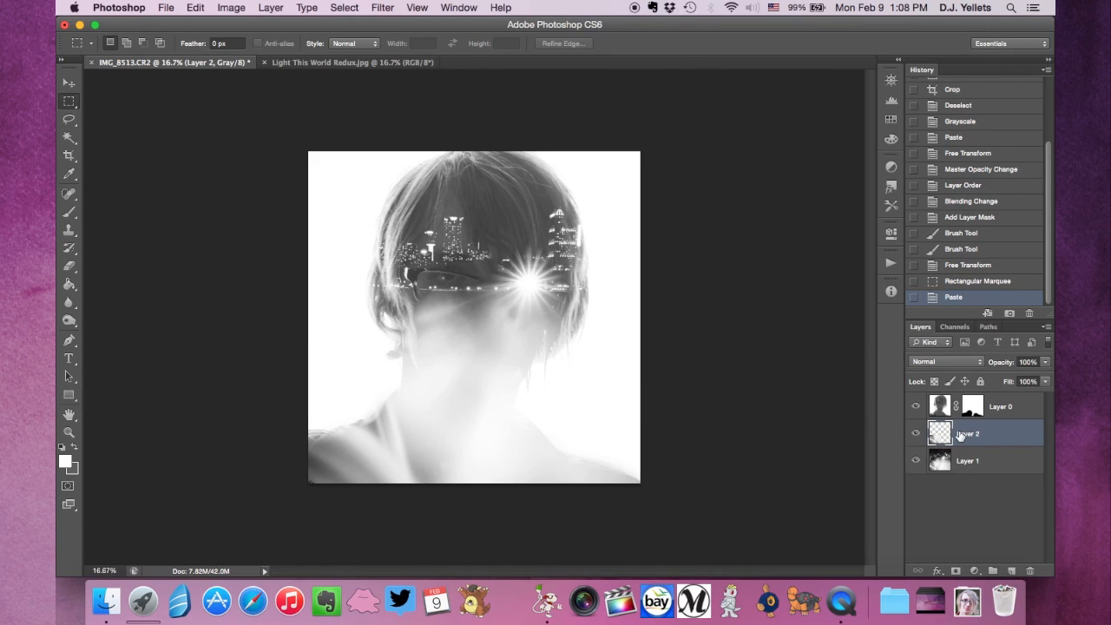
# Move the pasted piece over the lower-right shoulder and flip it to -100% width and height with Free Transform.
pyautogui.click(70, 83)
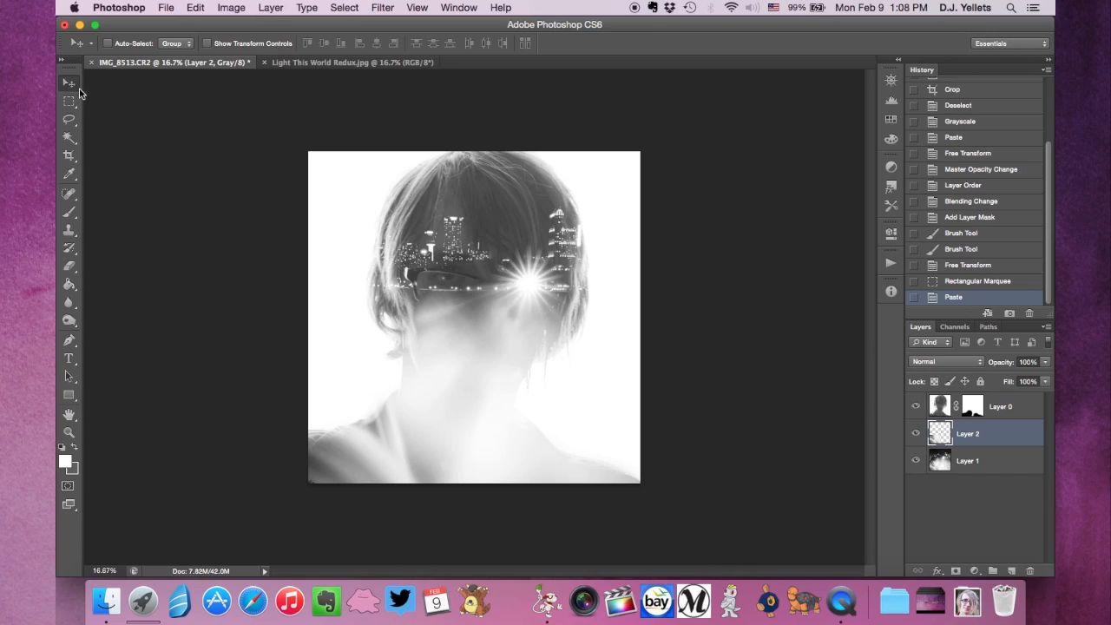
pyautogui.moveTo(354, 440); pyautogui.dragTo(537, 469)
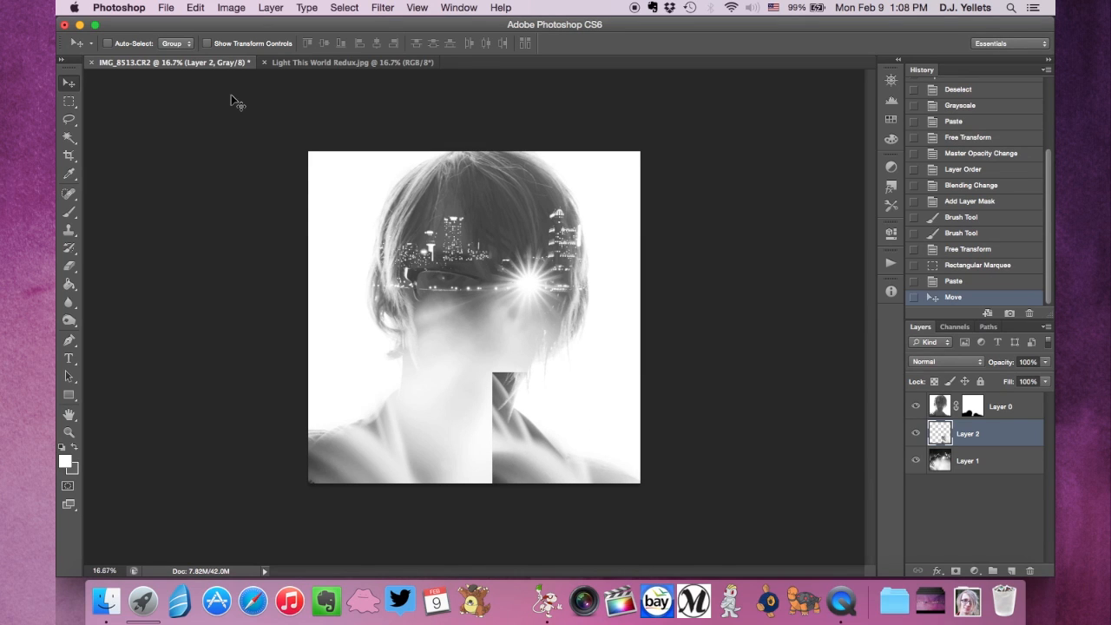
pyautogui.click(197, 7)
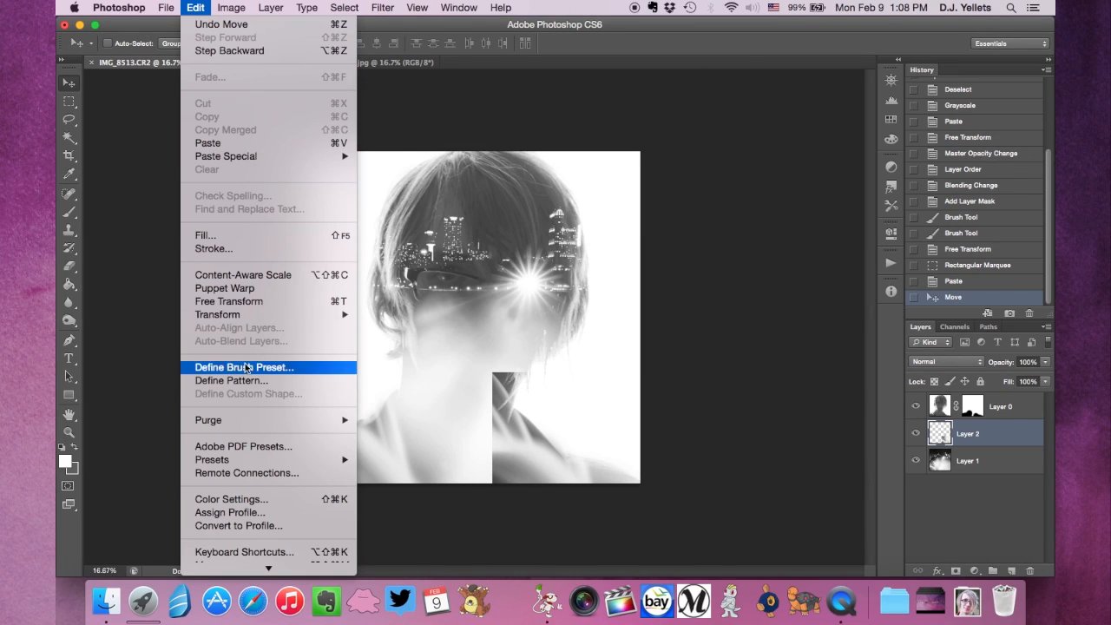
pyautogui.click(247, 302)
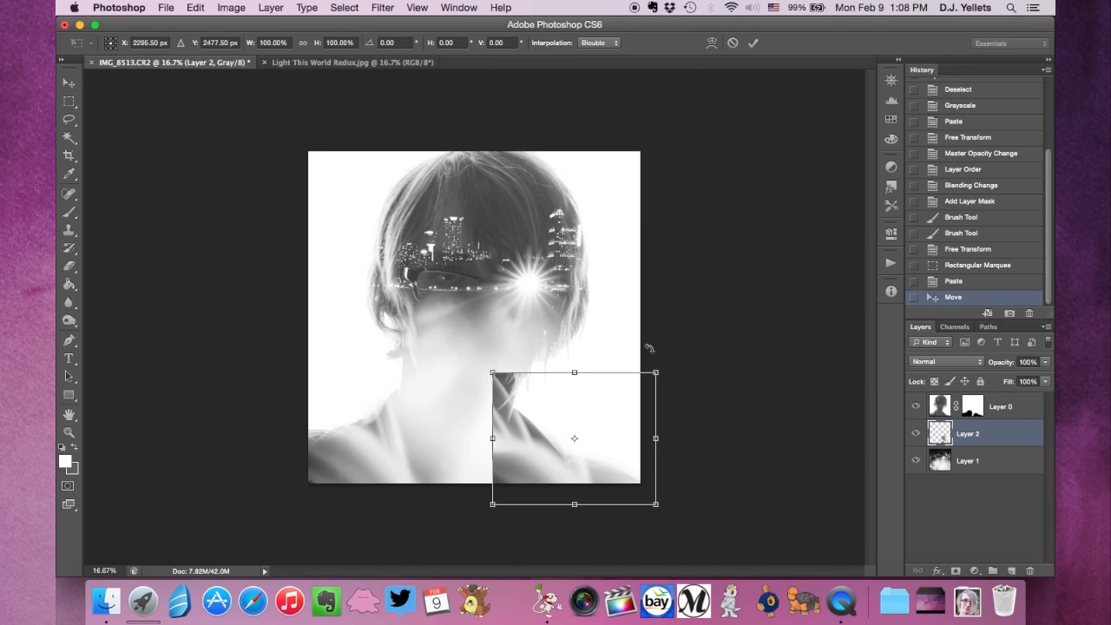
pyautogui.moveTo(650, 348); pyautogui.dragTo(466, 530)
pyautogui.moveTo(564, 464); pyautogui.dragTo(548, 483)
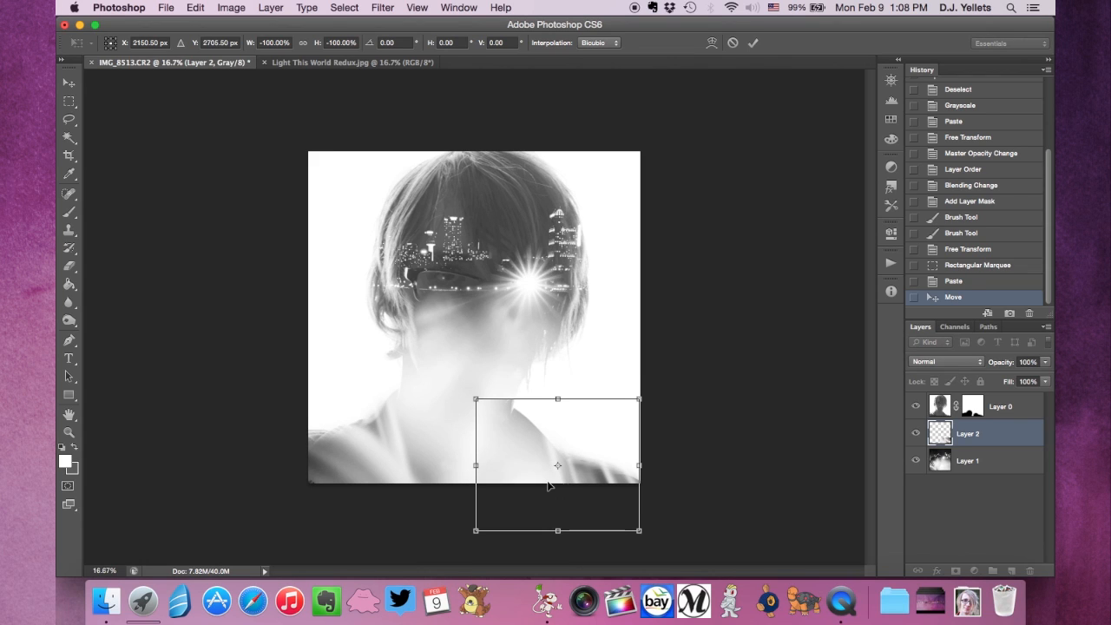
pyautogui.press('Return')
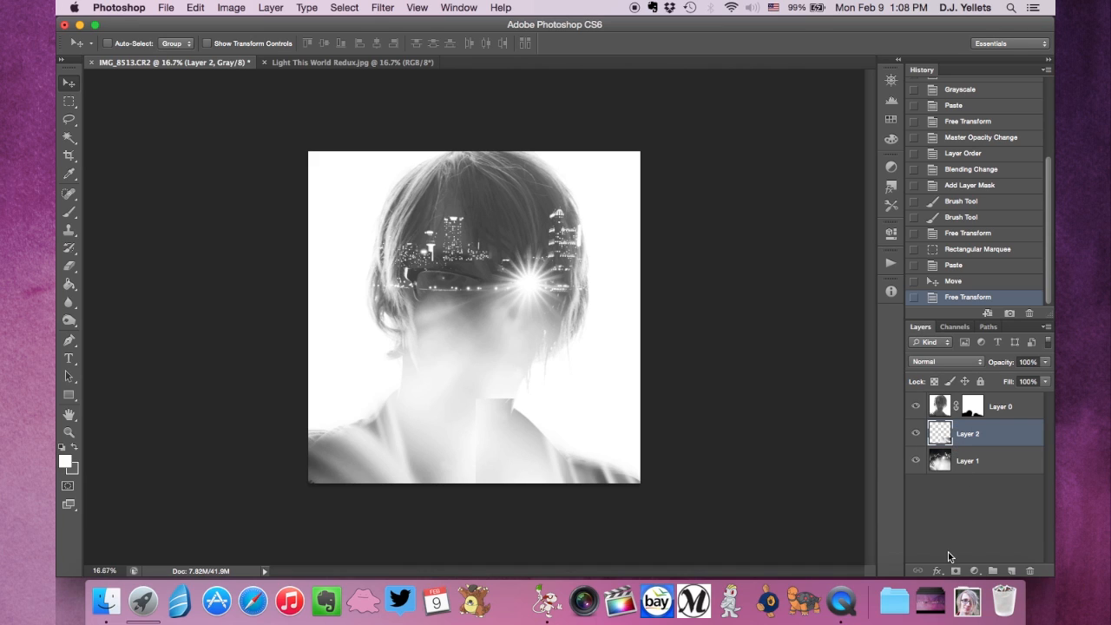
# Add a layer mask to Layer 2 and set the Brush tool to black at 25% opacity.
pyautogui.click(955, 573)
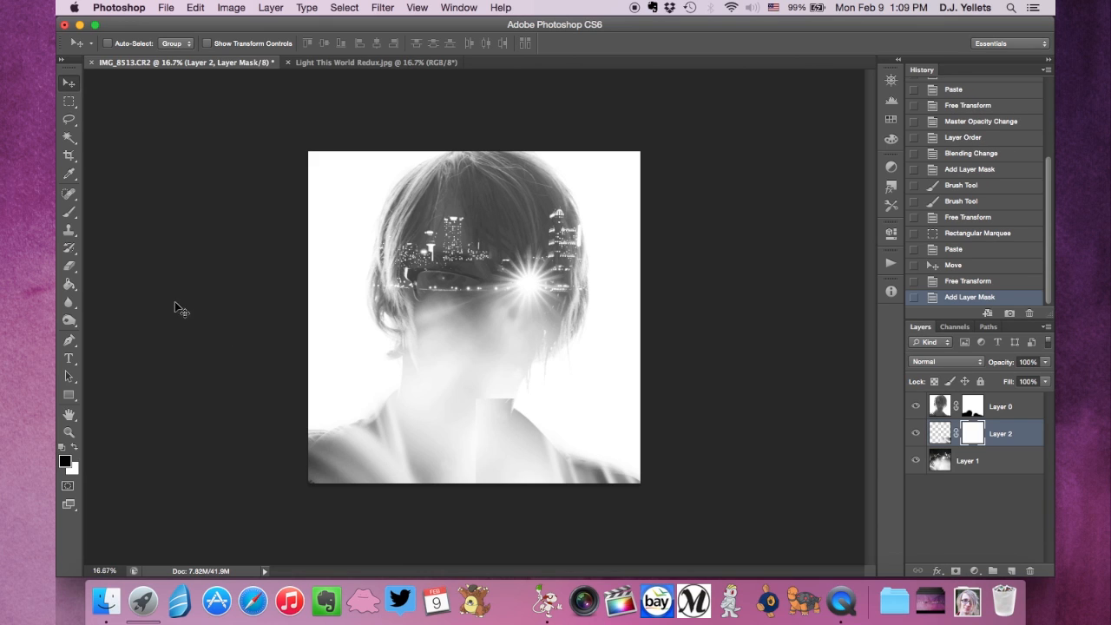
pyautogui.click(67, 216)
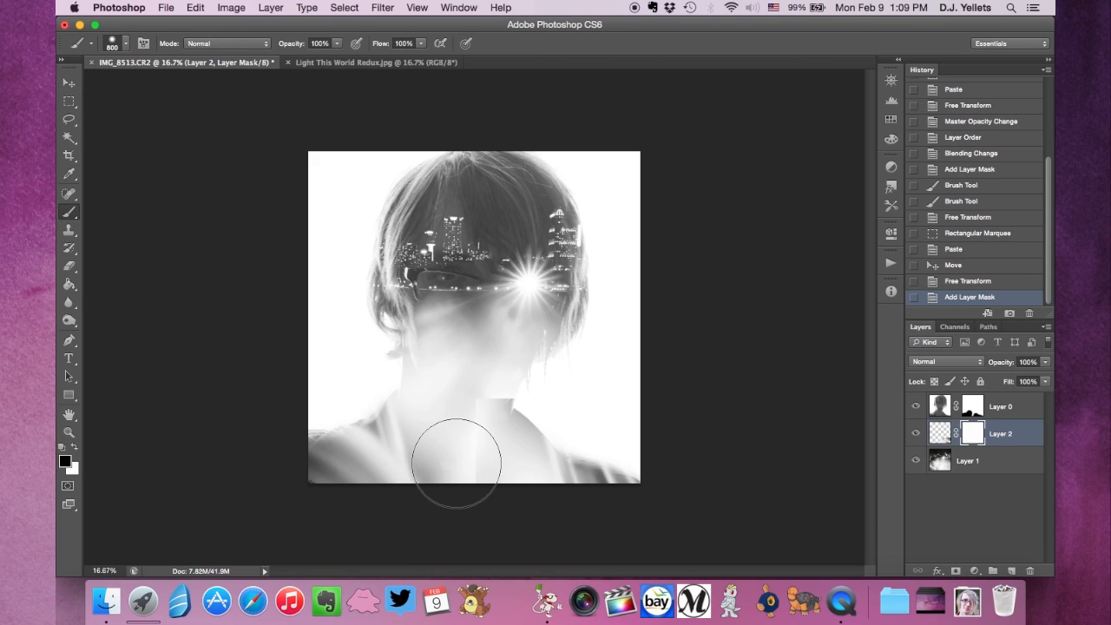
pyautogui.click(336, 44)
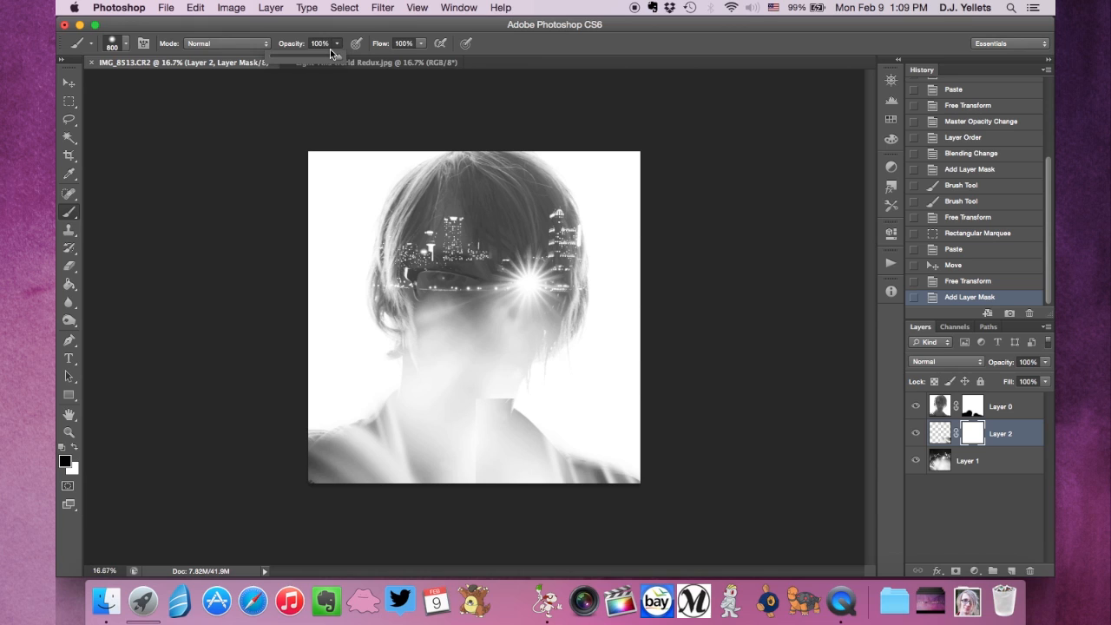
pyautogui.moveTo(293, 58); pyautogui.dragTo(287, 58)
pyautogui.click(322, 24)
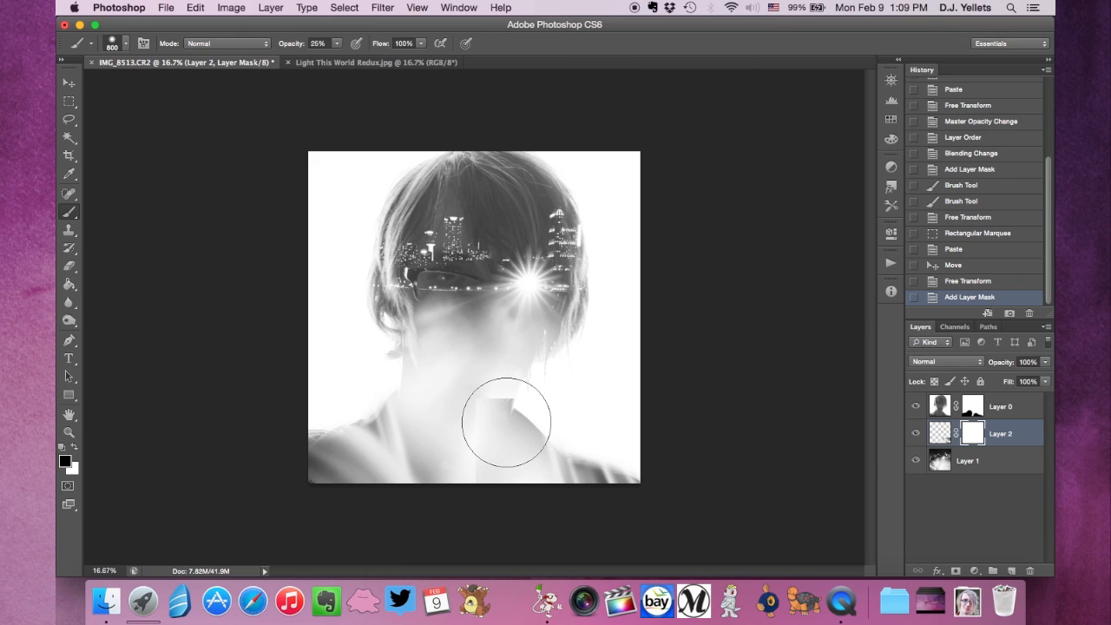
# Brush over Layer 2's mask at the neck edge and lower-right shoulder corner to soften the pasted piece.
pyautogui.moveTo(506, 422); pyautogui.dragTo(521, 391)
pyautogui.click(521, 397)
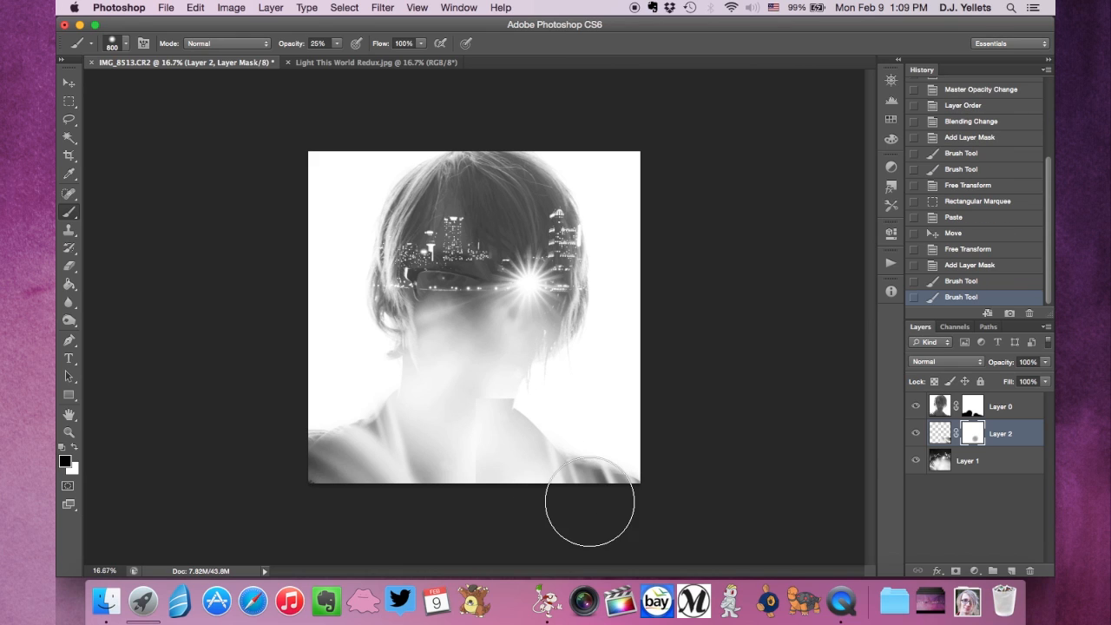
pyautogui.click(626, 511)
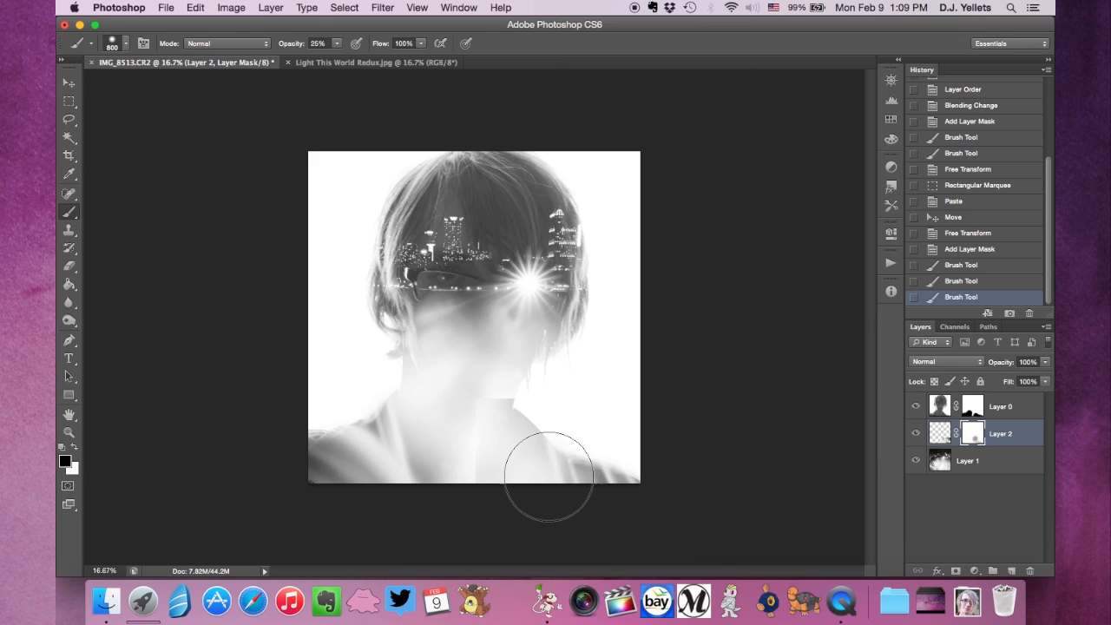
pyautogui.click(625, 506)
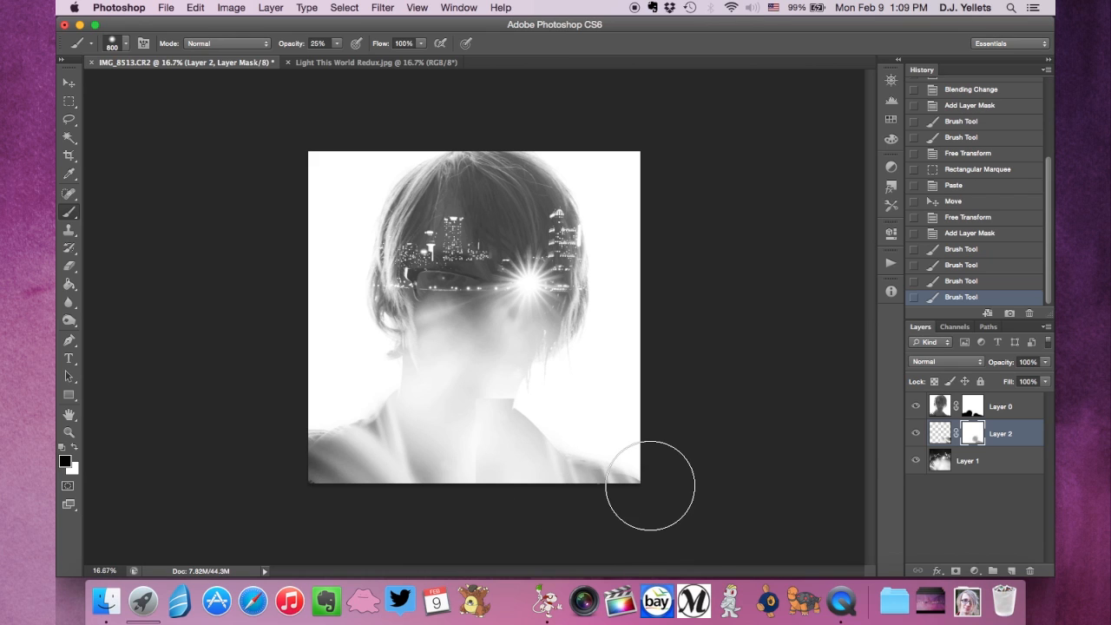
pyautogui.click(659, 483)
pyautogui.click(643, 486)
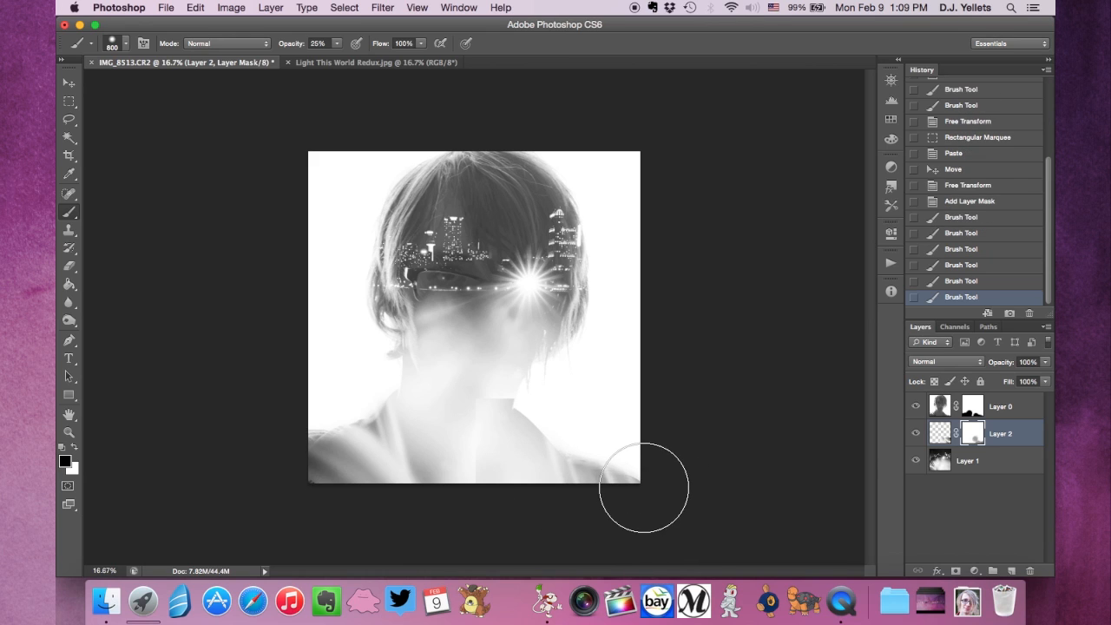
pyautogui.click(504, 401)
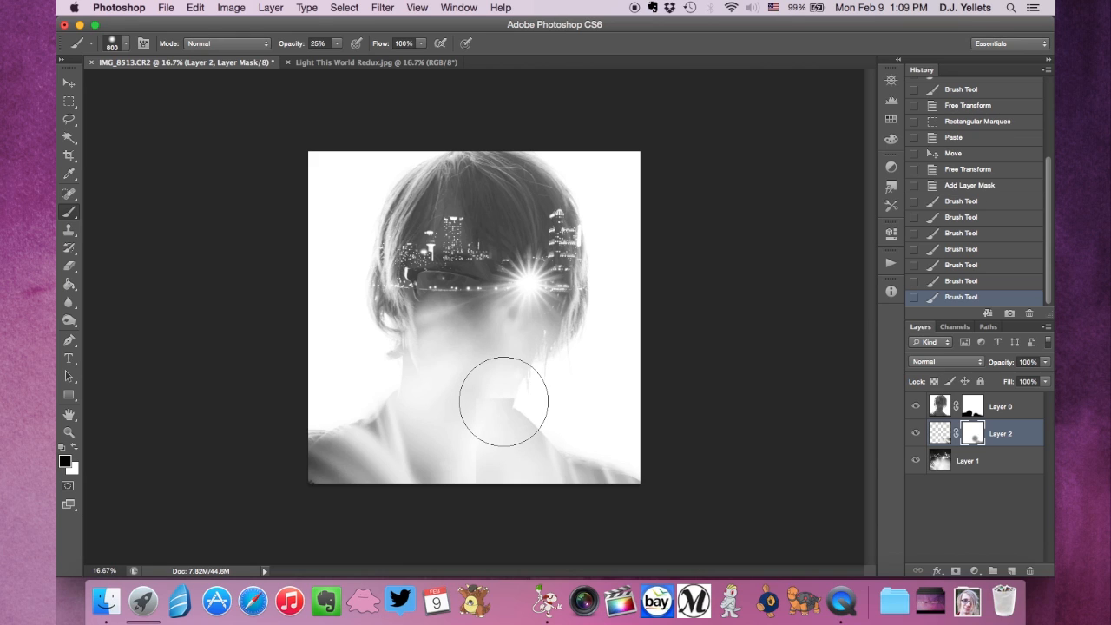
pyautogui.click(513, 399)
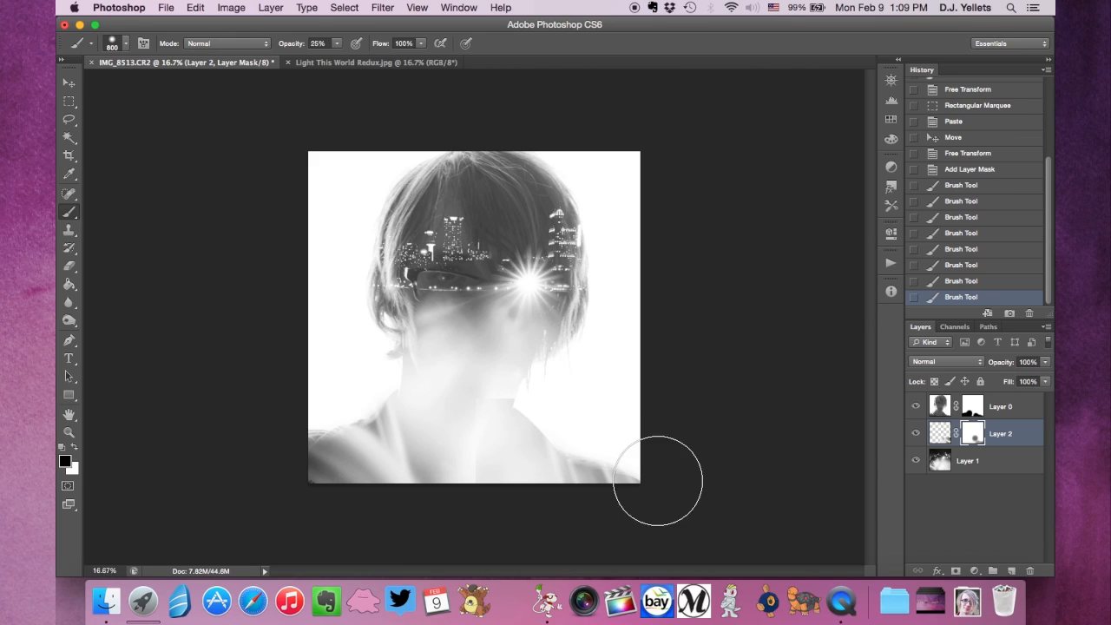
pyautogui.click(658, 481)
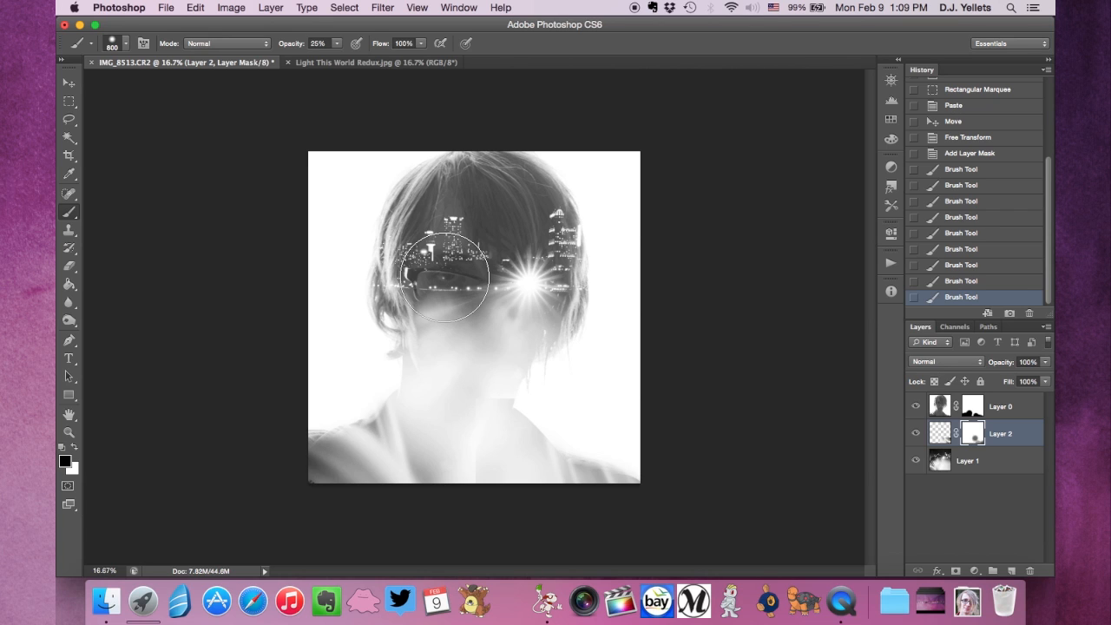
# Add a Levels adjustment layer above all other layers and raise its black input level to 26.
pyautogui.press('super+plus')
pyautogui.press('super+plus')
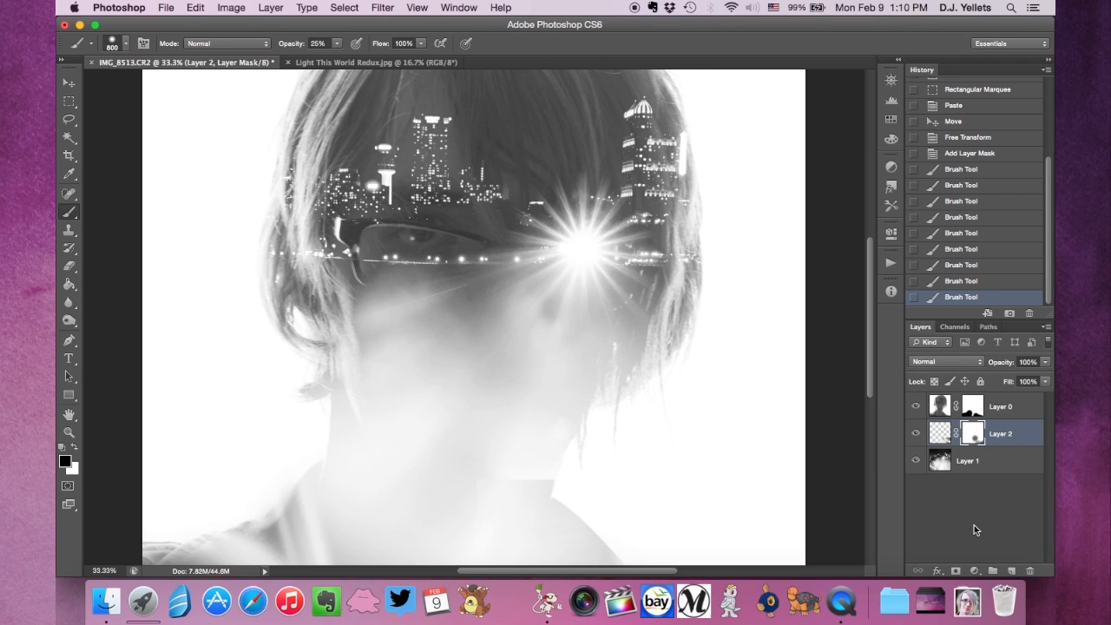
pyautogui.click(974, 570)
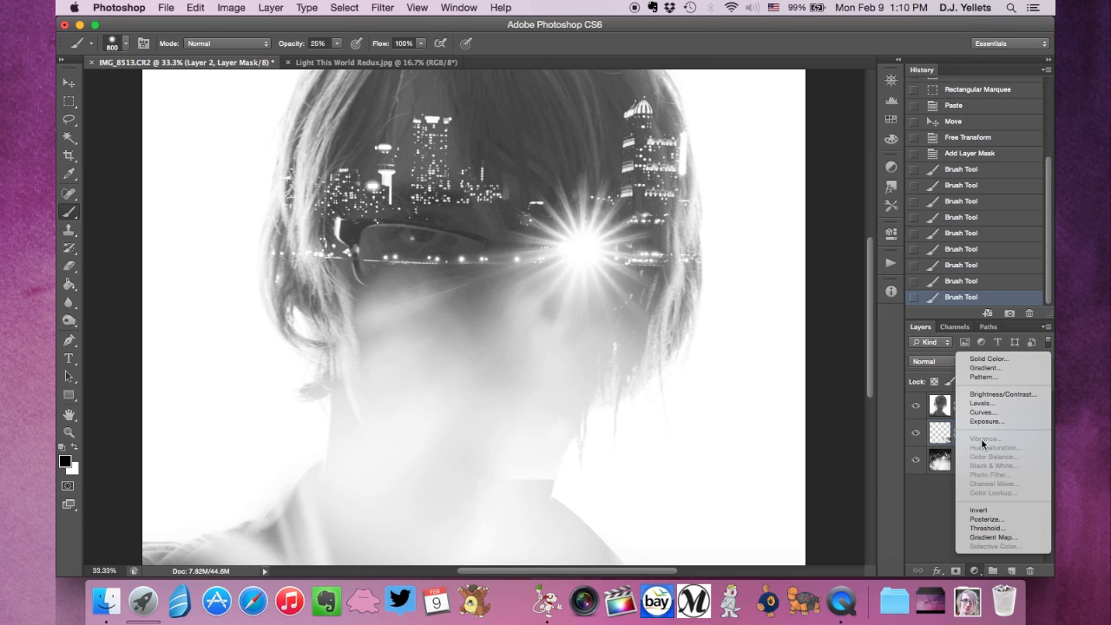
pyautogui.click(994, 513)
pyautogui.click(989, 406)
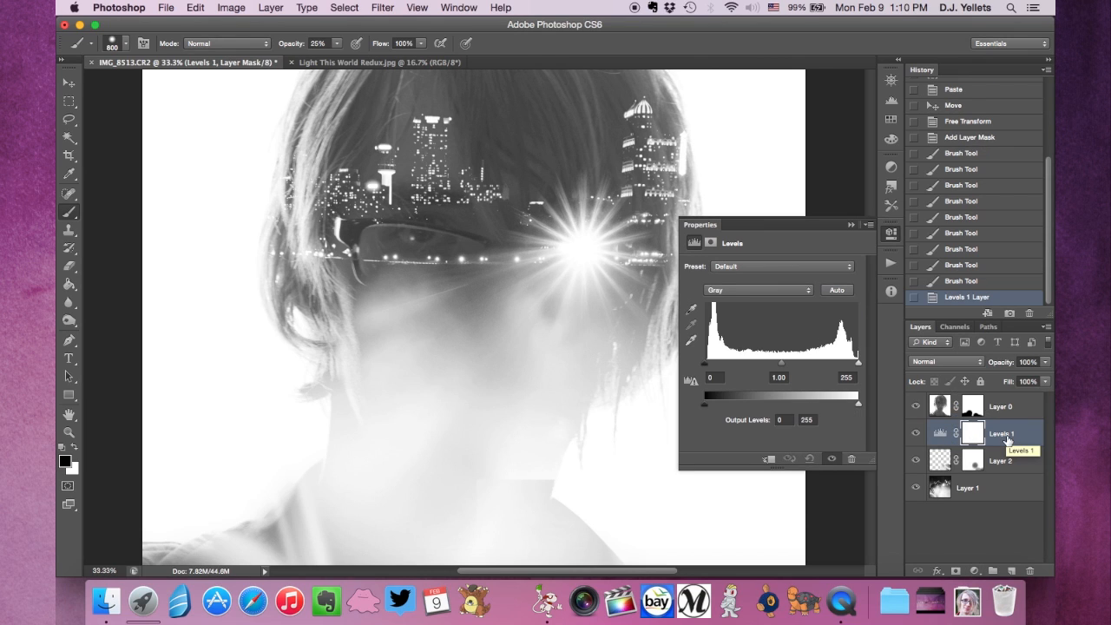
pyautogui.moveTo(1007, 440); pyautogui.dragTo(993, 405)
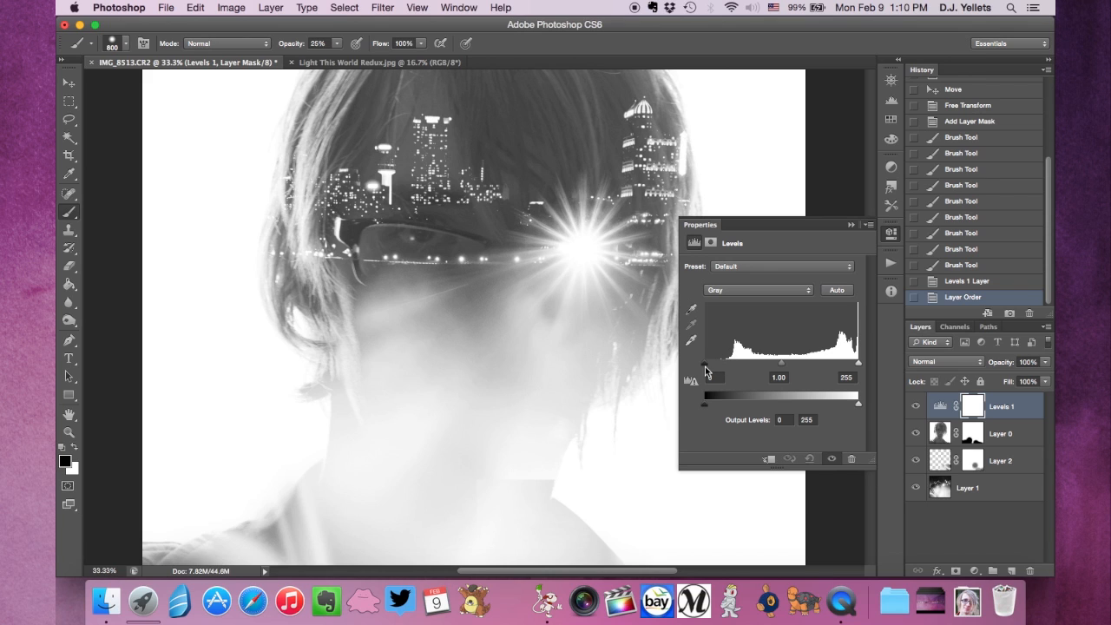
pyautogui.moveTo(705, 368); pyautogui.dragTo(719, 370)
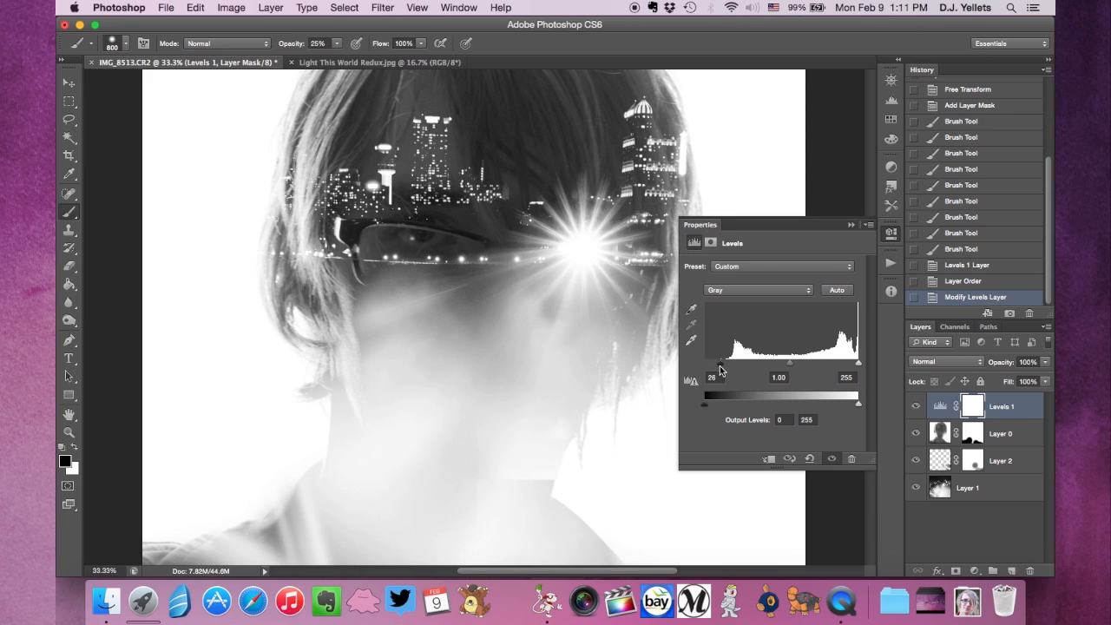
pyautogui.click(850, 224)
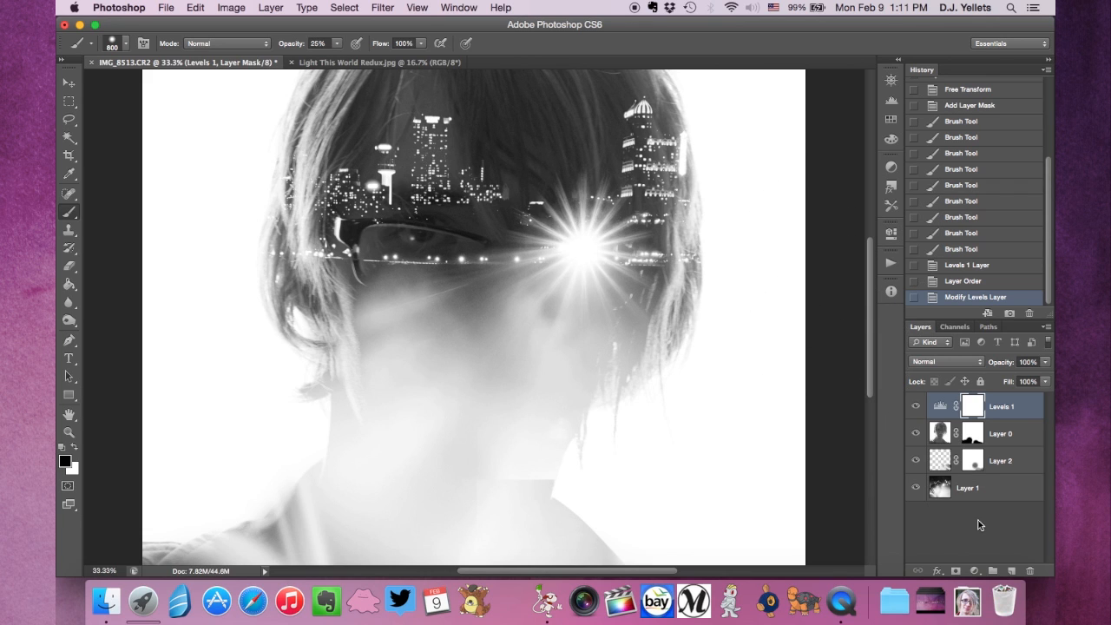
# Add a new layer on top and paint a white spot over the visible eye with a 200 px brush at 100% opacity.
pyautogui.click(1012, 571)
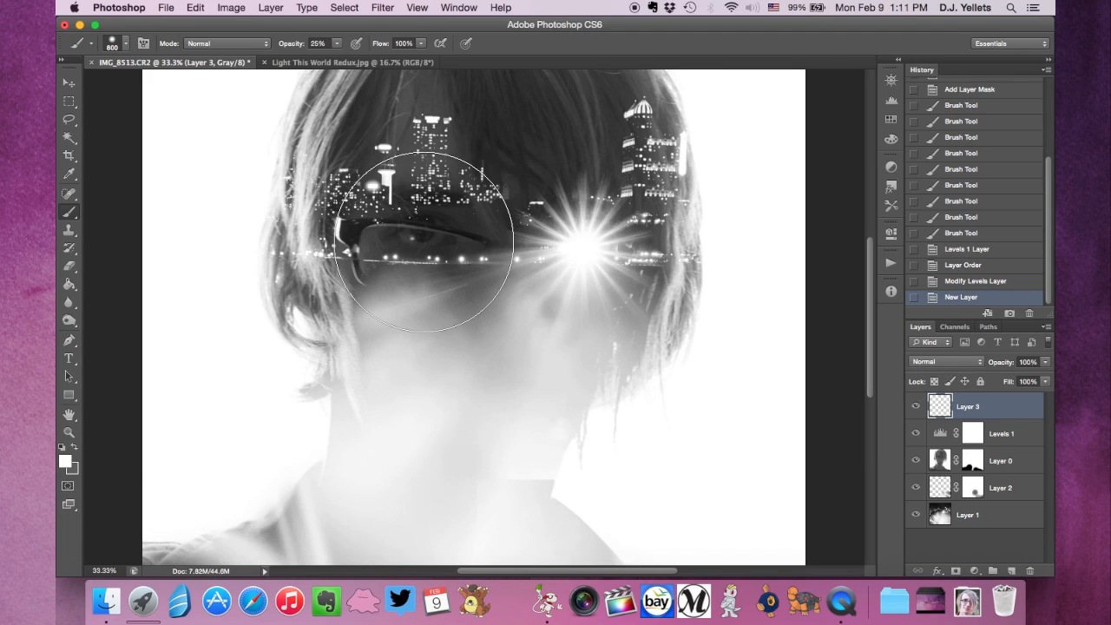
pyautogui.press('[')
pyautogui.press('[')
pyautogui.press('[')
pyautogui.press('[')
pyautogui.press('[')
pyautogui.press('[')
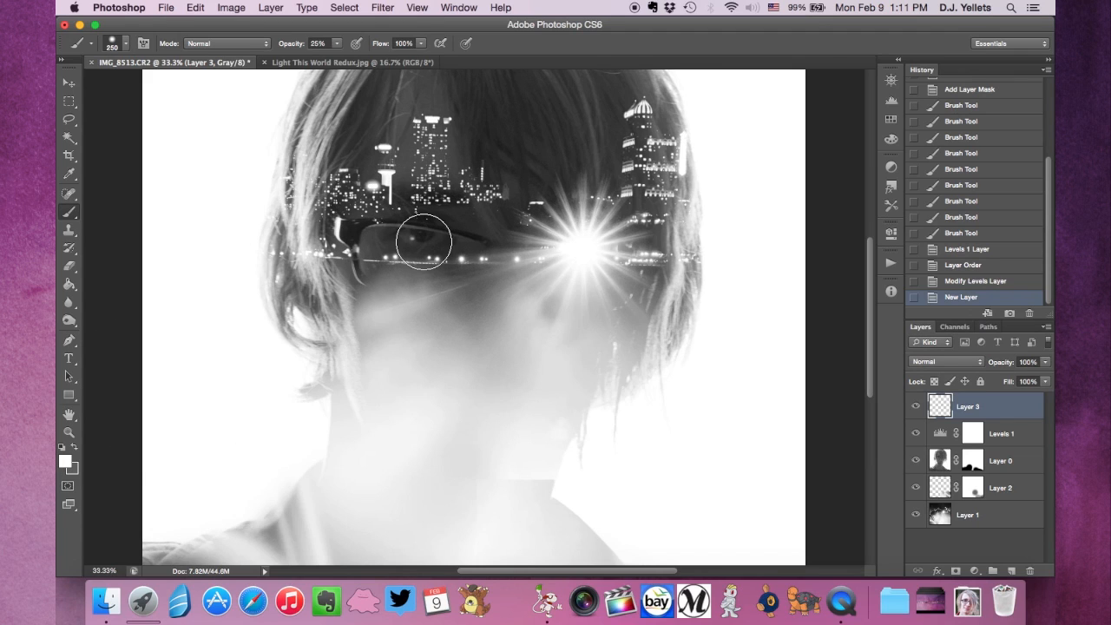
pyautogui.press('[')
pyautogui.click(336, 45)
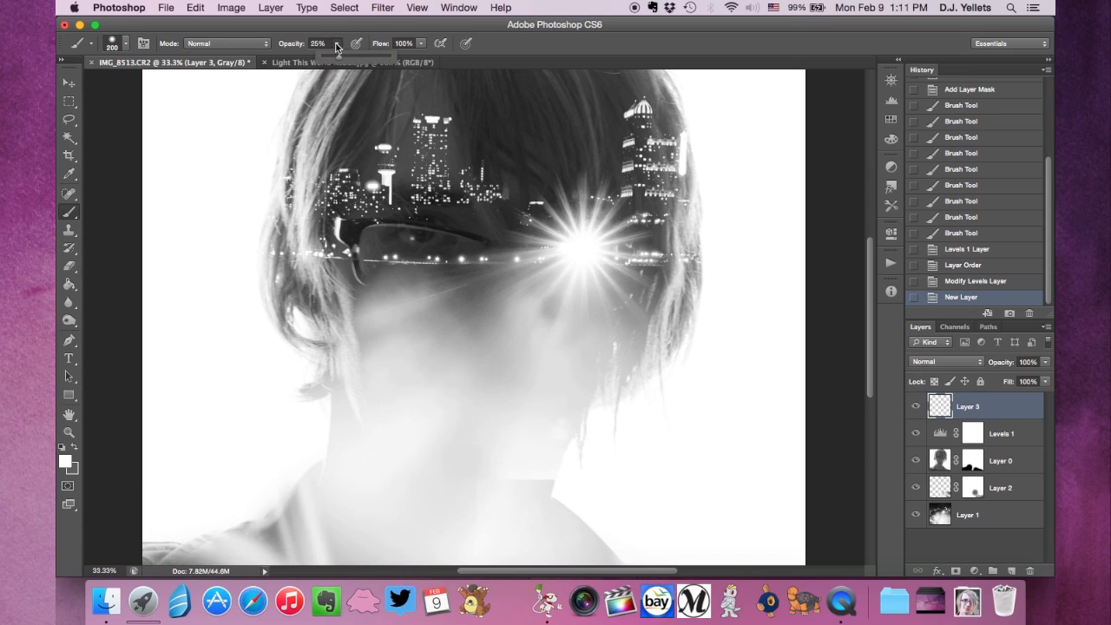
pyautogui.moveTo(347, 55); pyautogui.dragTo(395, 56)
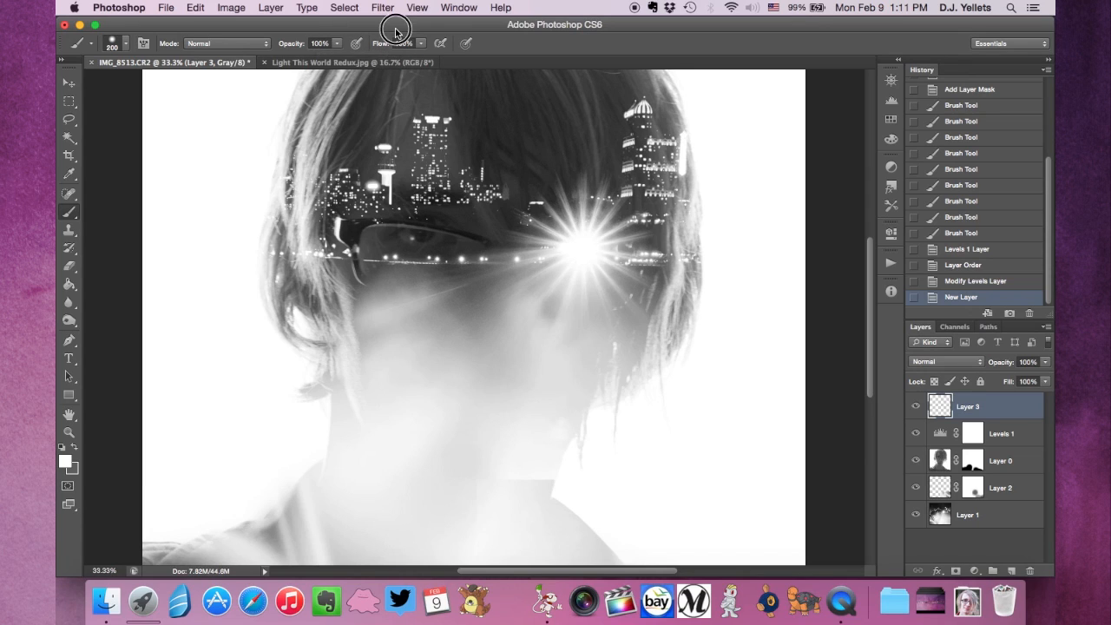
pyautogui.click(423, 235)
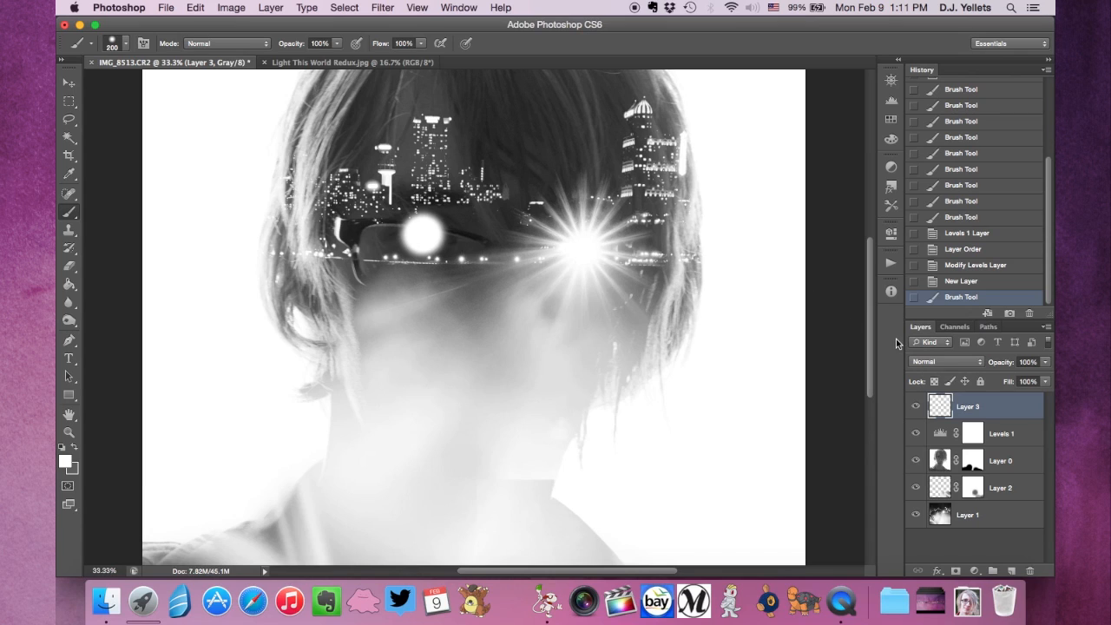
# Set the white spot layer's blending mode to Overlay and compare the eye with the layer hidden and shown.
pyautogui.click(935, 362)
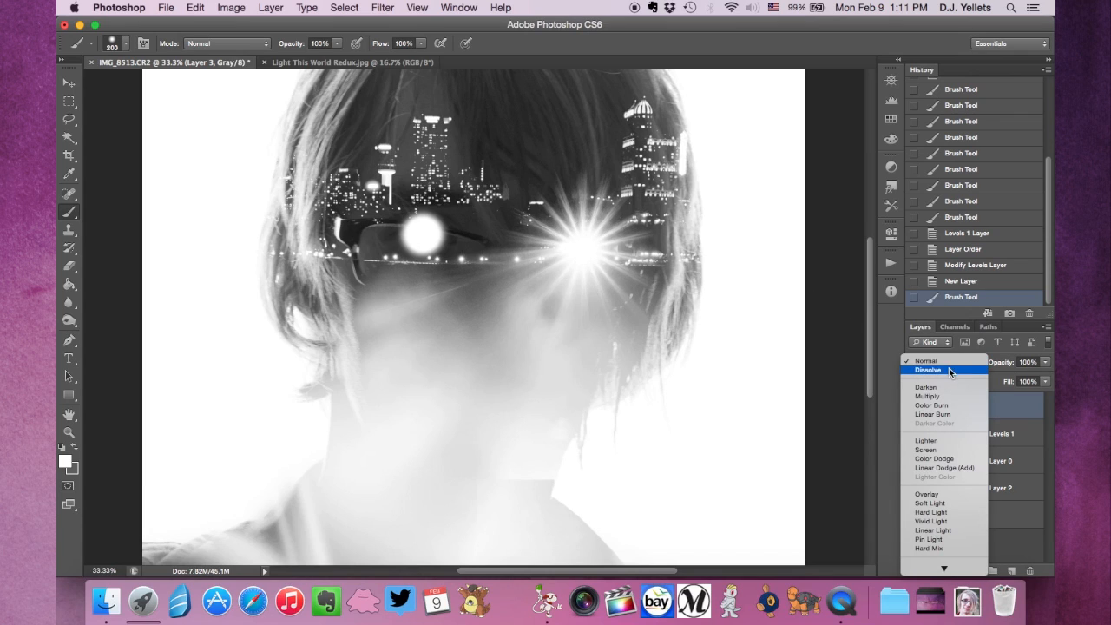
pyautogui.click(939, 496)
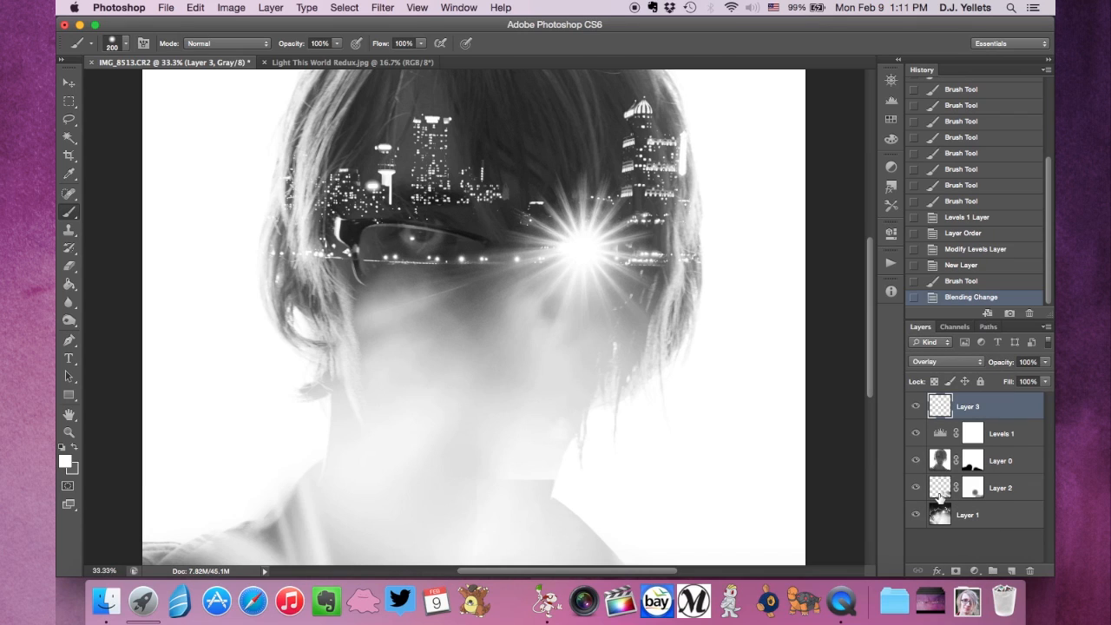
pyautogui.click(916, 406)
pyautogui.click(917, 410)
pyautogui.press('super+equal')
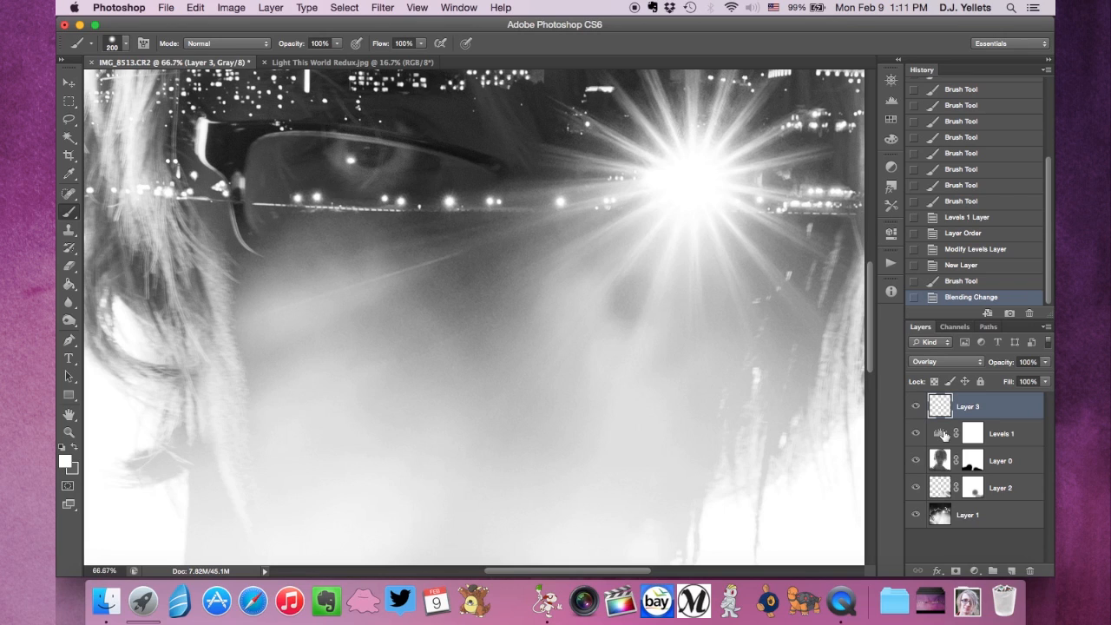
pyautogui.click(918, 407)
pyautogui.click(917, 408)
# Erase the excess brightening around the eye and glasses on Layer 3 with a 70 px eraser.
pyautogui.click(69, 266)
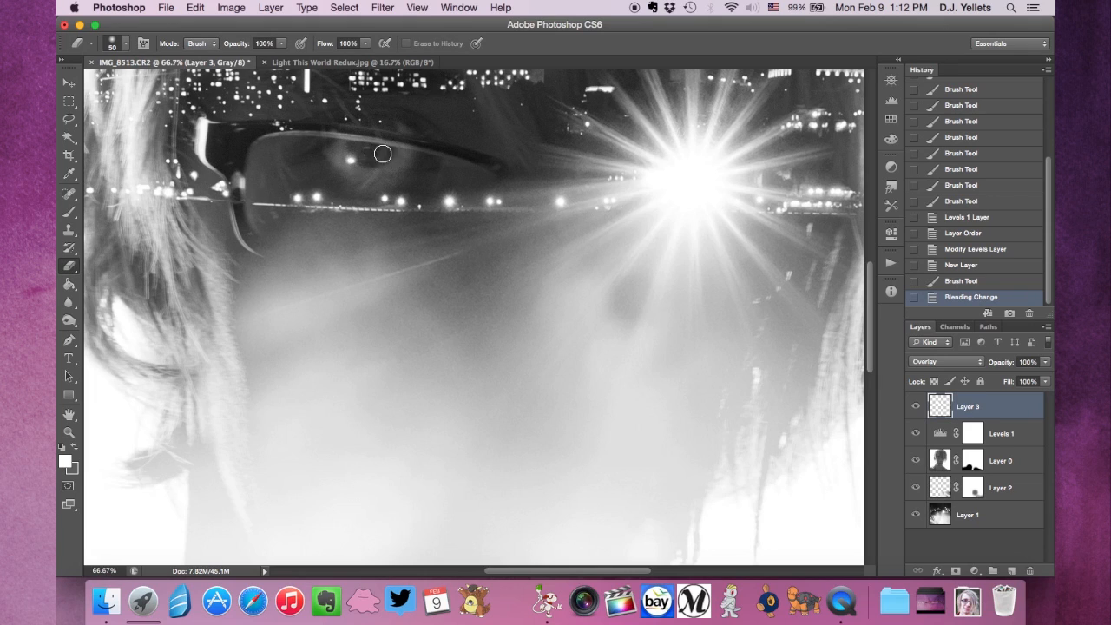
pyautogui.press('[')
pyautogui.moveTo(389, 139); pyautogui.dragTo(316, 131)
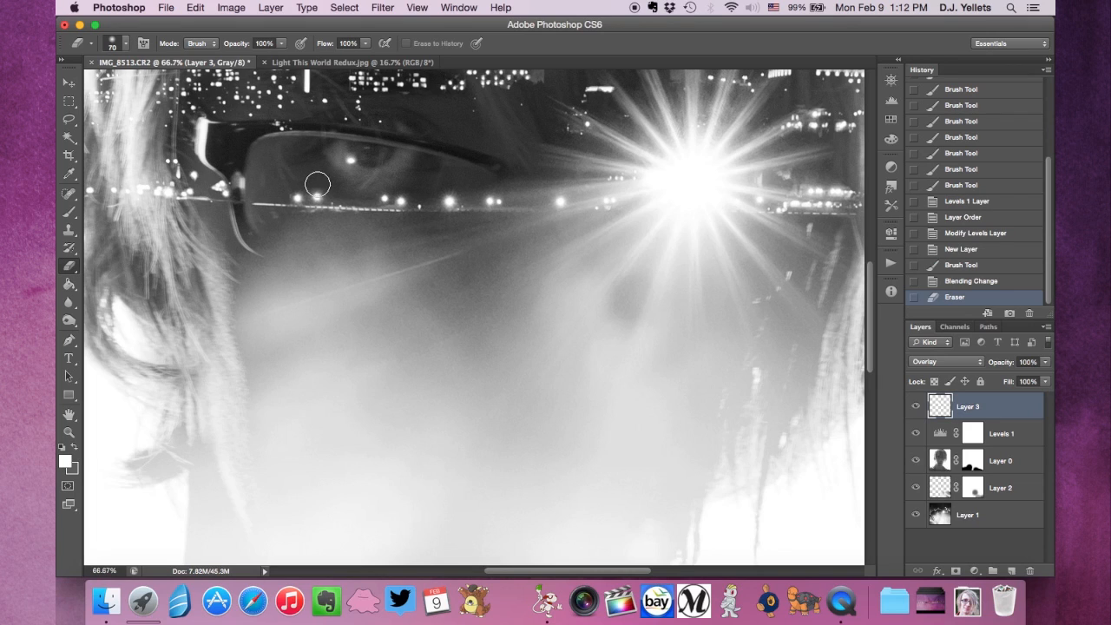
pyautogui.press(']')
pyautogui.press(']')
pyautogui.press(']')
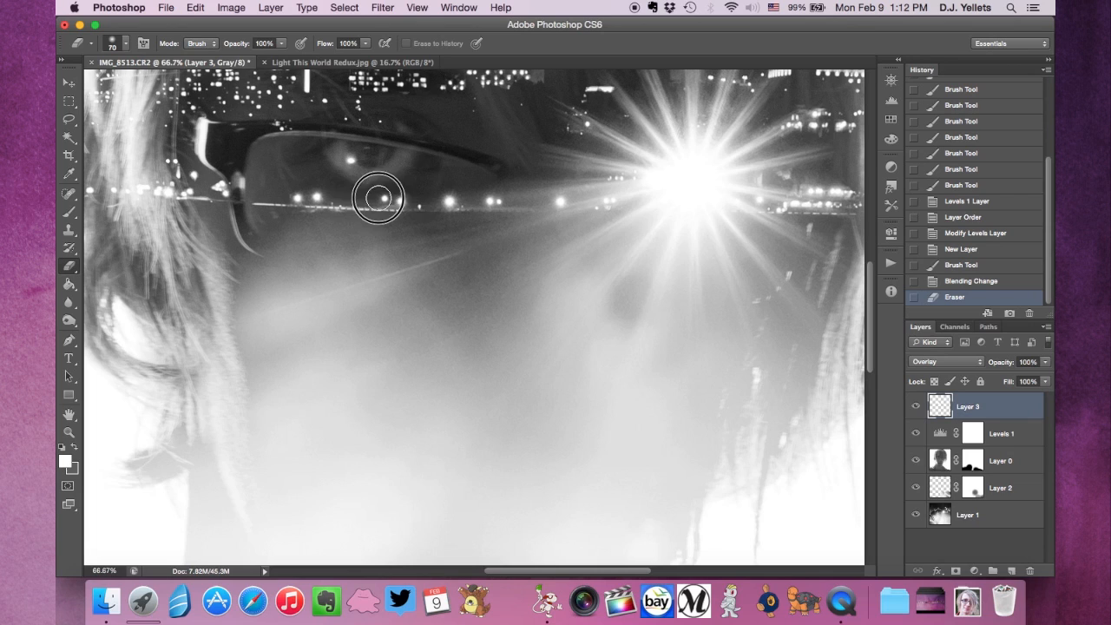
pyautogui.click(433, 185)
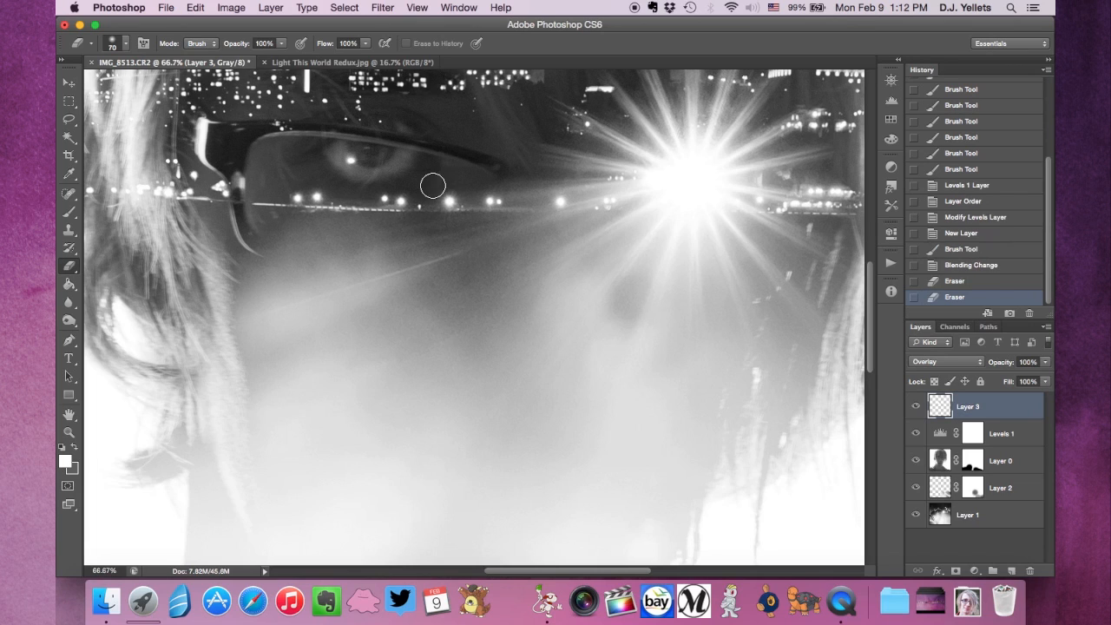
# Try erasing around the glasses on Layer 3 with a 70 px eraser at 100% hardness, and undo the stroke.
pyautogui.click(126, 44)
pyautogui.click(104, 158)
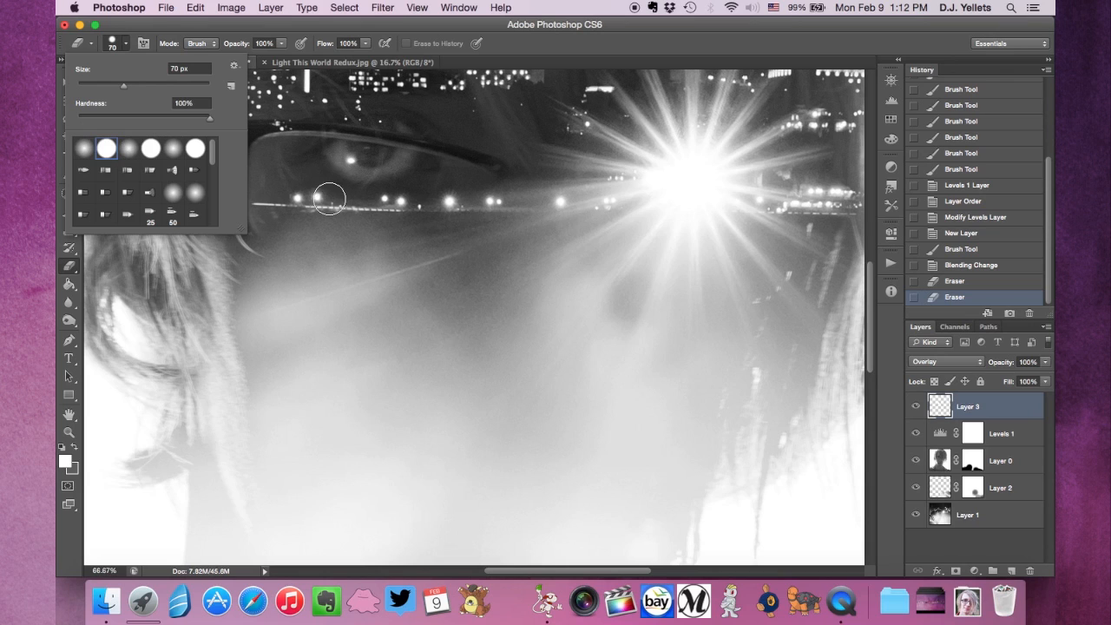
pyautogui.click(348, 202)
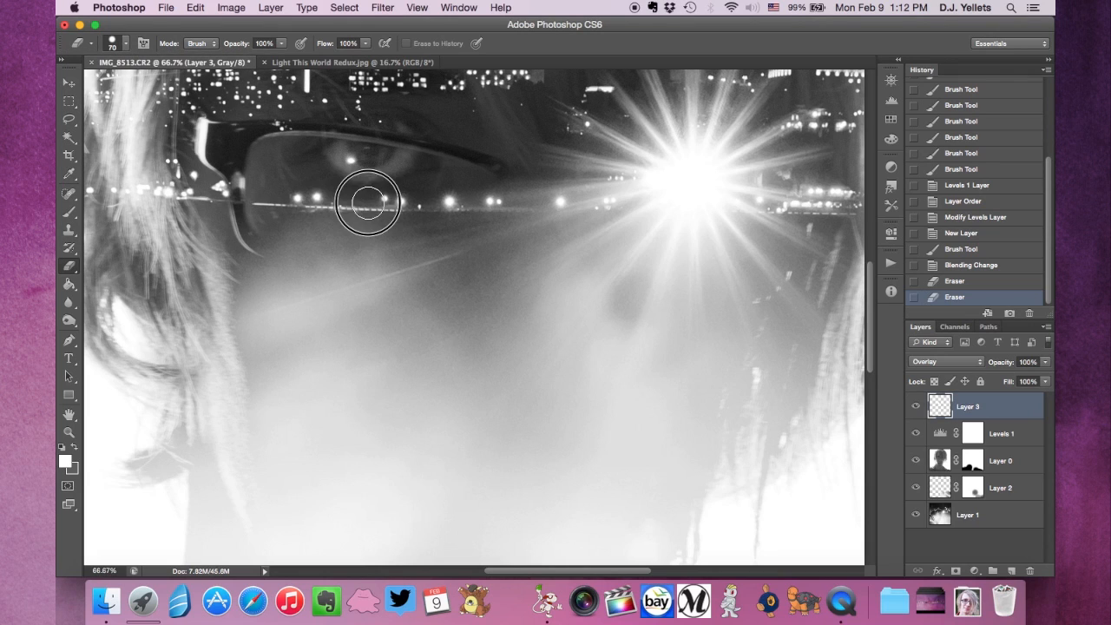
pyautogui.click(300, 163)
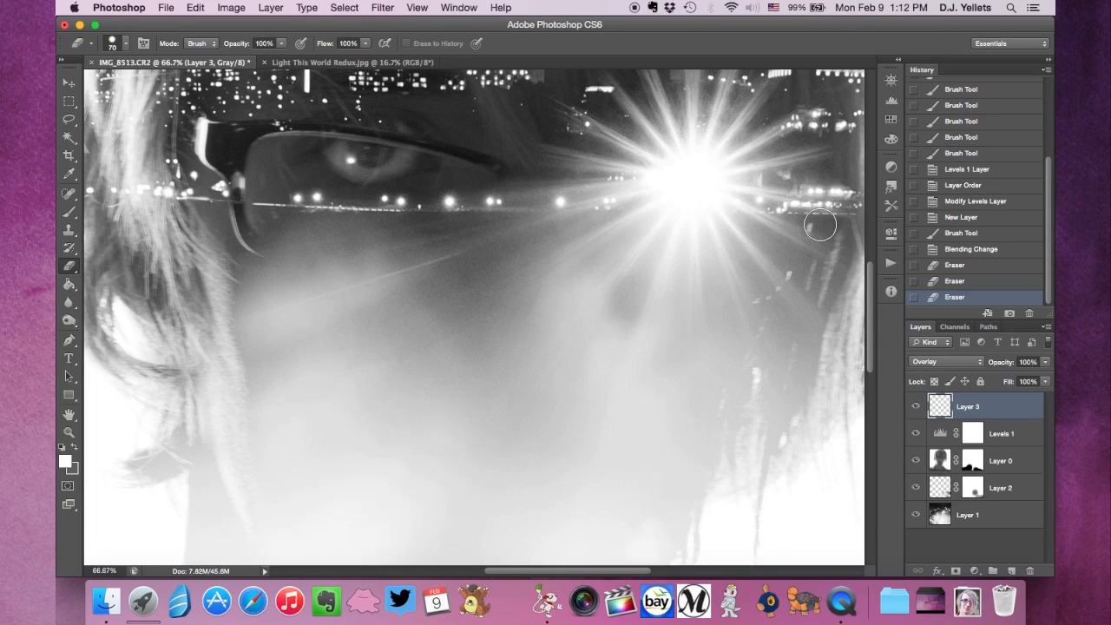
pyautogui.click(952, 287)
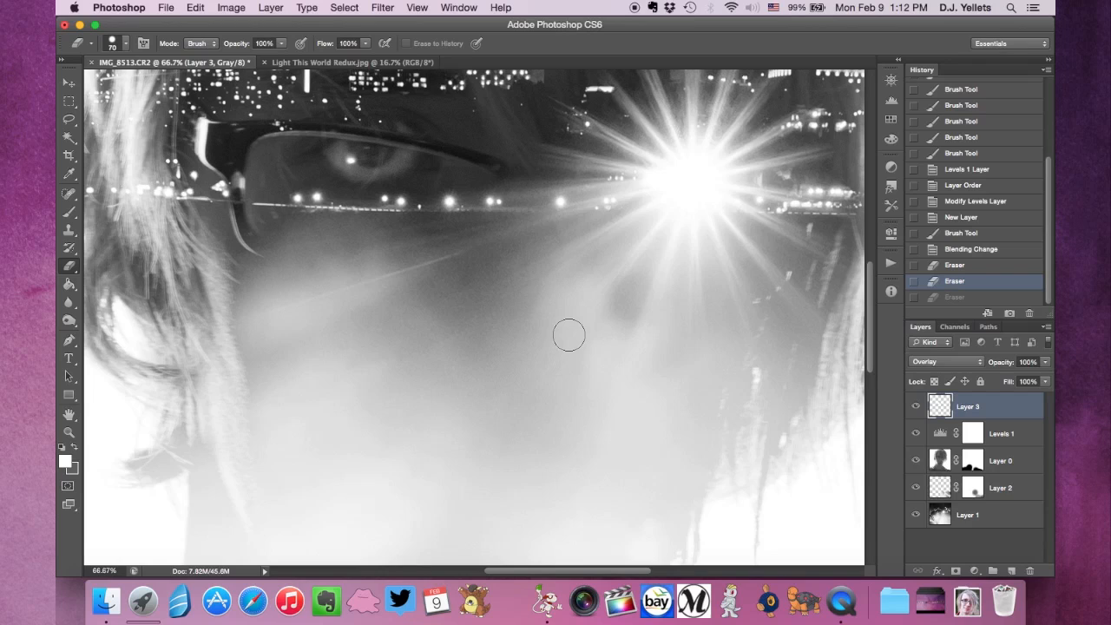
# Compare the whole portrait with Layer 3 hidden and shown, and lower that layer's opacity to 52%.
pyautogui.press('super+0')
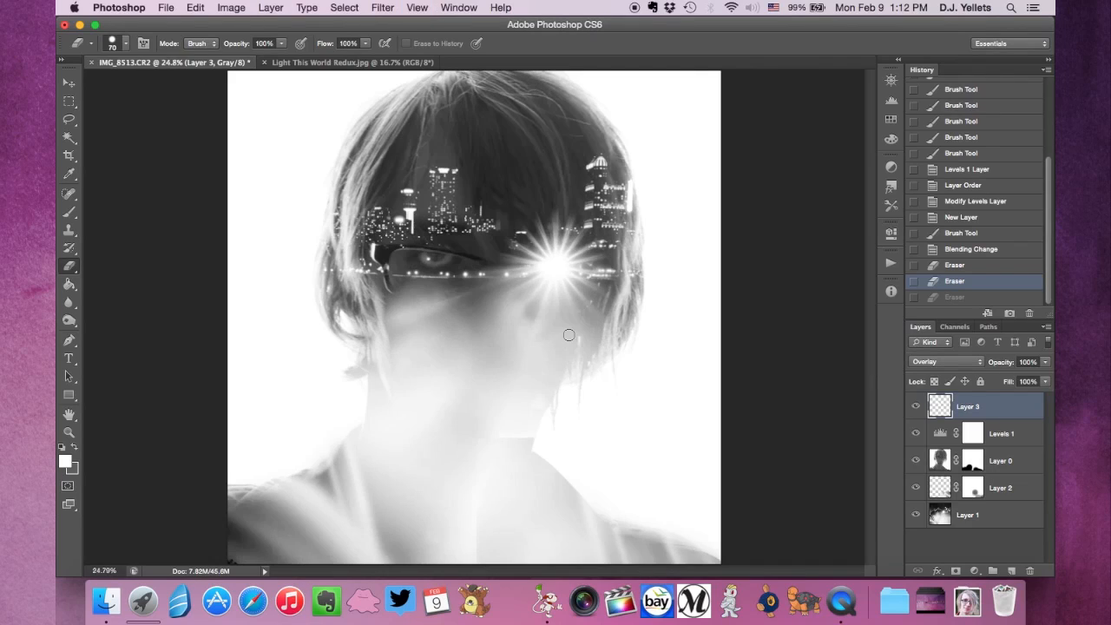
pyautogui.click(915, 408)
pyautogui.click(916, 407)
pyautogui.click(1045, 362)
pyautogui.moveTo(1020, 375); pyautogui.dragTo(1013, 375)
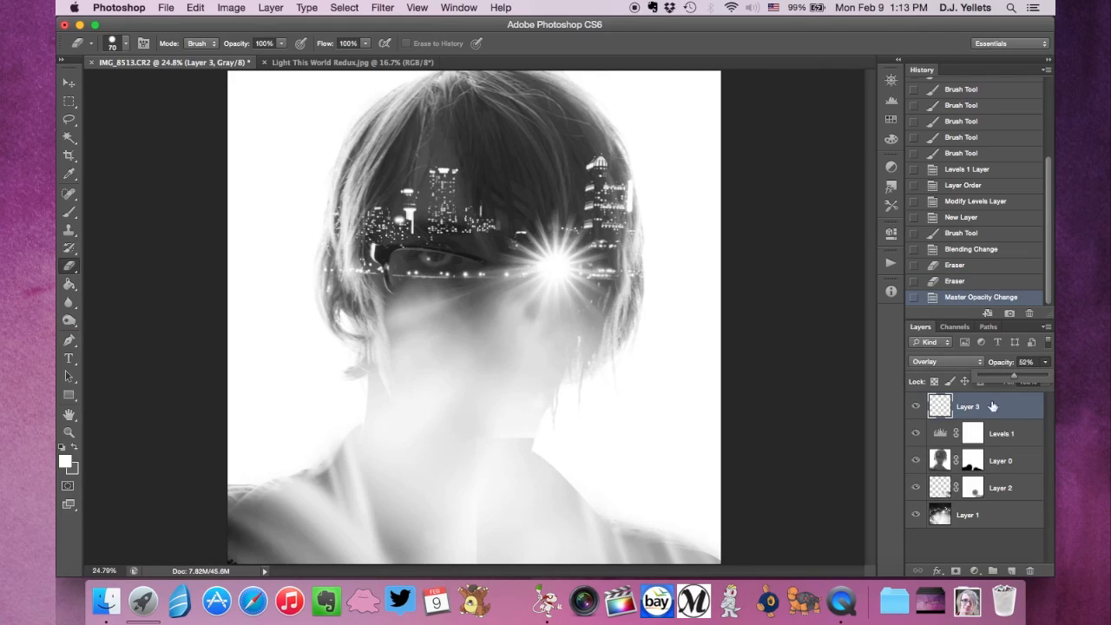
pyautogui.click(993, 407)
pyautogui.click(943, 359)
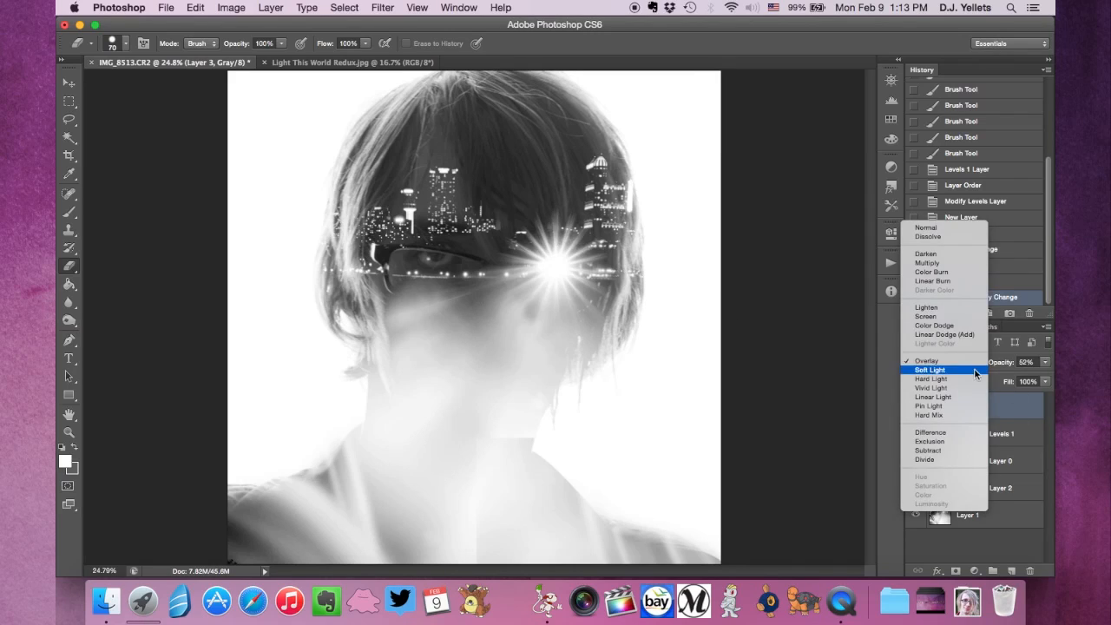
pyautogui.click(950, 368)
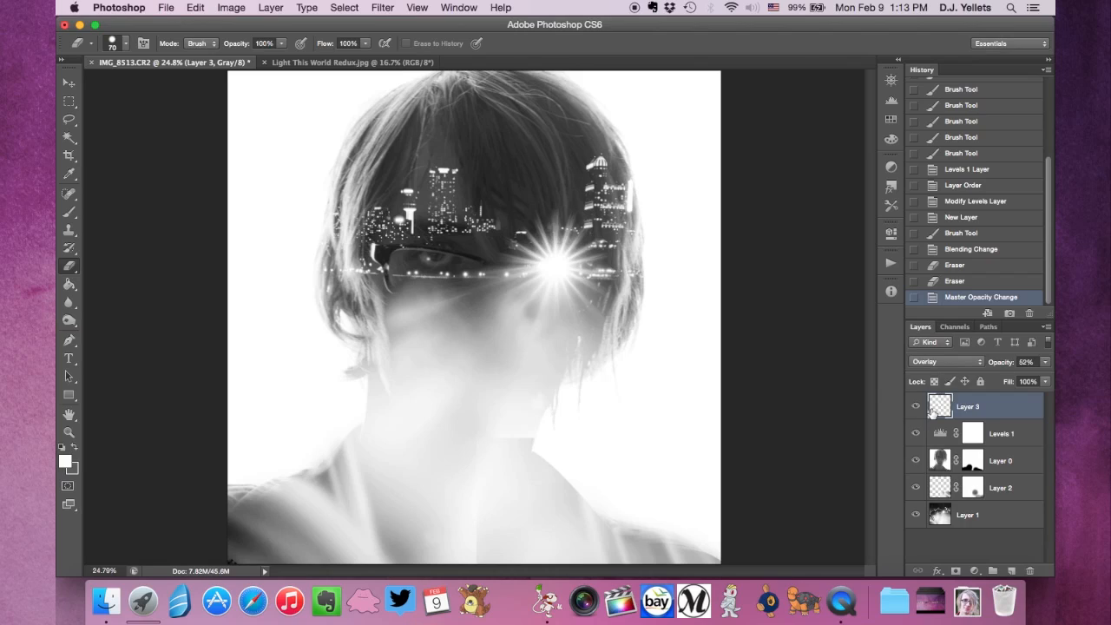